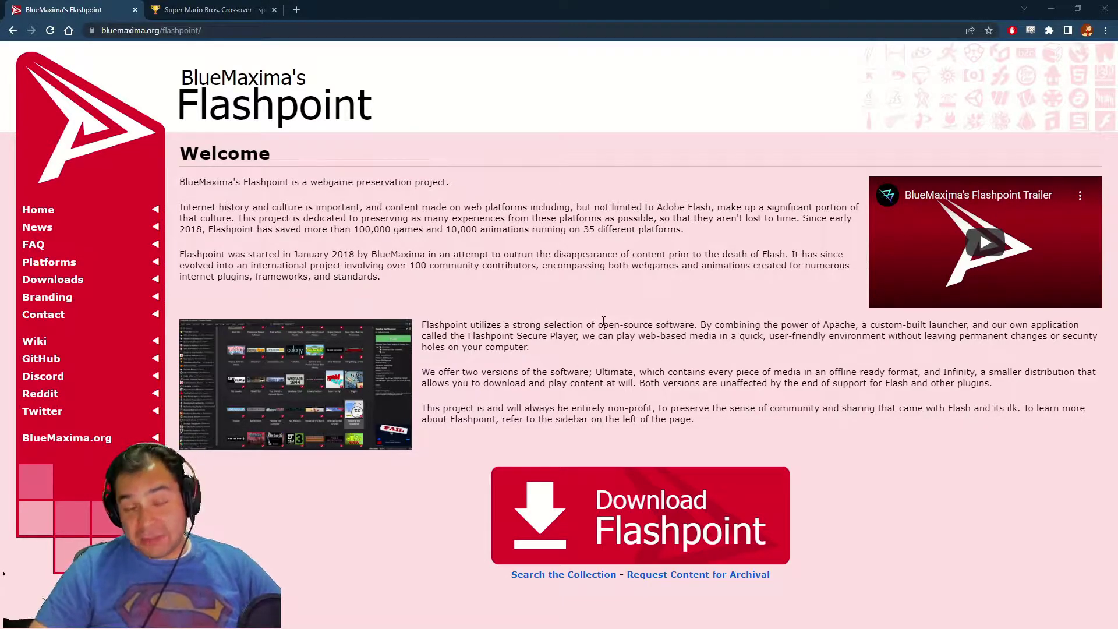
- Open the Downloads page of the Flashpoint website and skim the available packages
left_click_drag(402, 210, 477, 255)
left_click(572, 324)
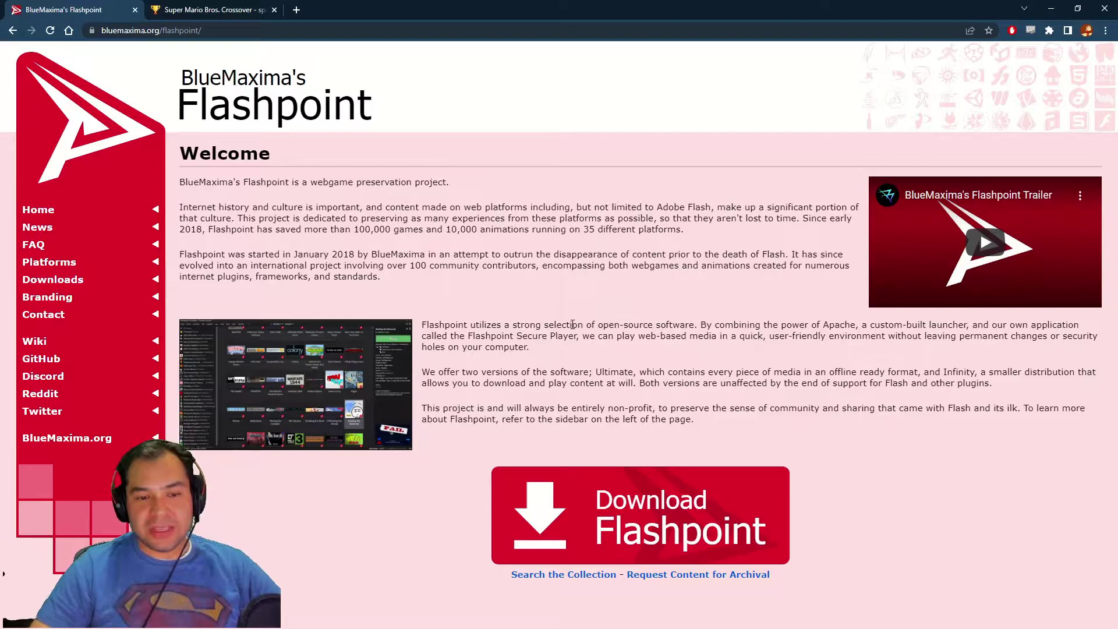
left_click(95, 283)
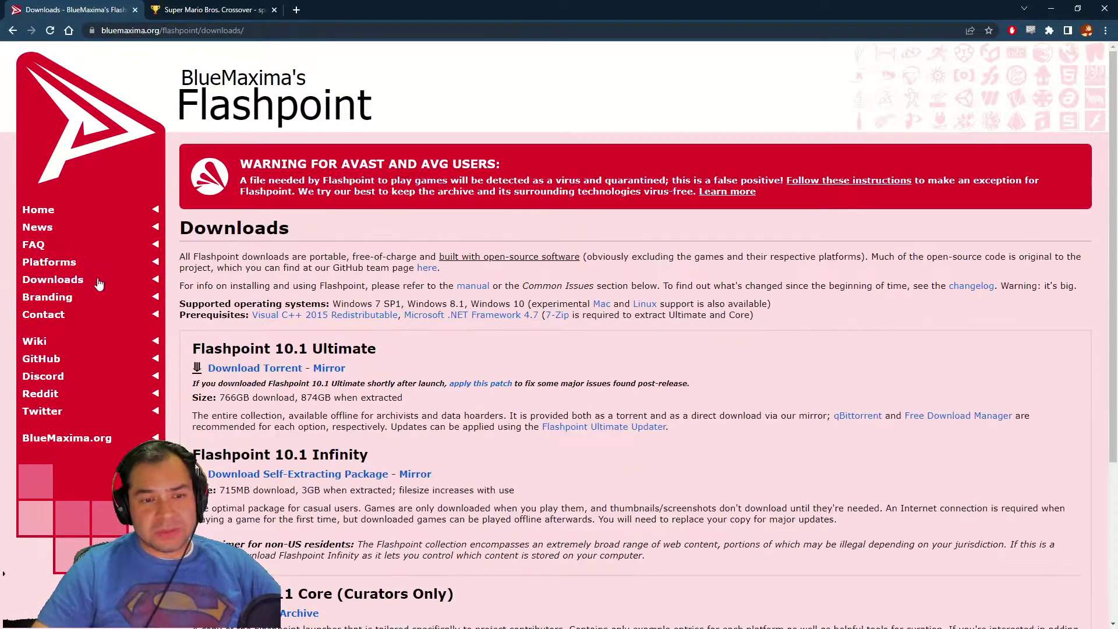
scroll(425, 351, "down", 1)
scroll(425, 351, "up", 1)
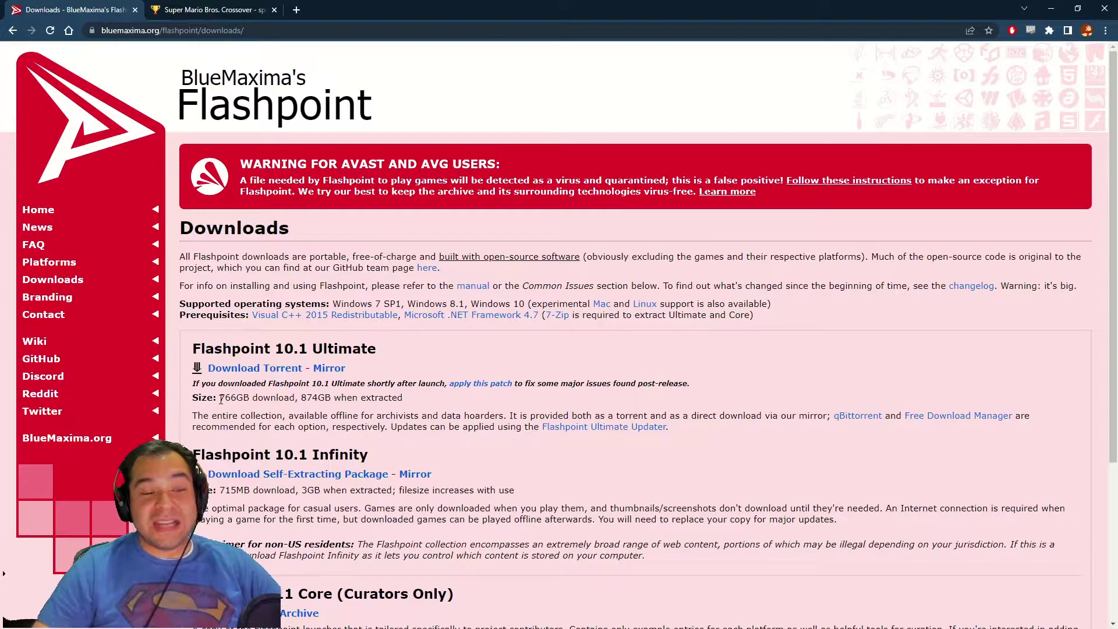
- Compare the download sizes of Flashpoint 10.1 Ultimate and Flashpoint 10.1 Infinity
left_click_drag(220, 398, 244, 398)
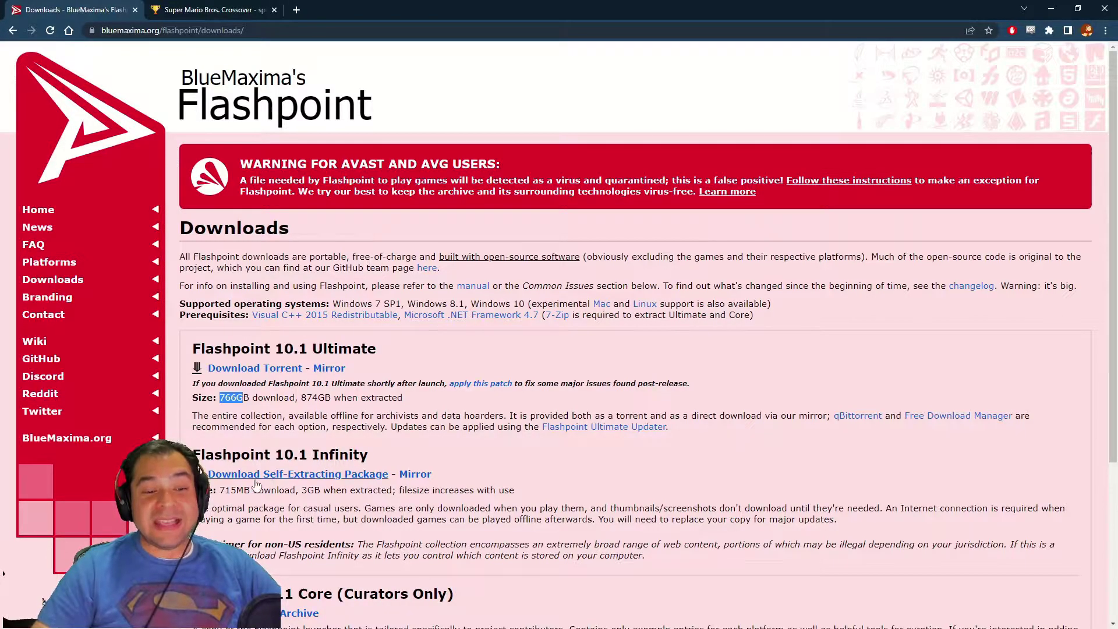
left_click_drag(219, 490, 236, 490)
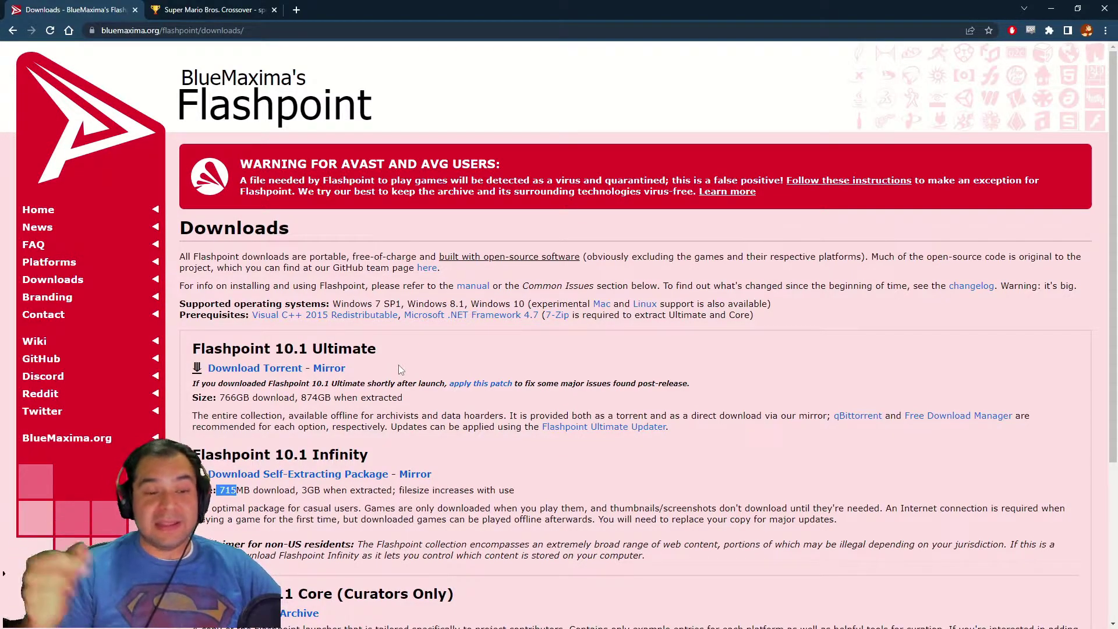
left_click_drag(368, 455, 318, 447)
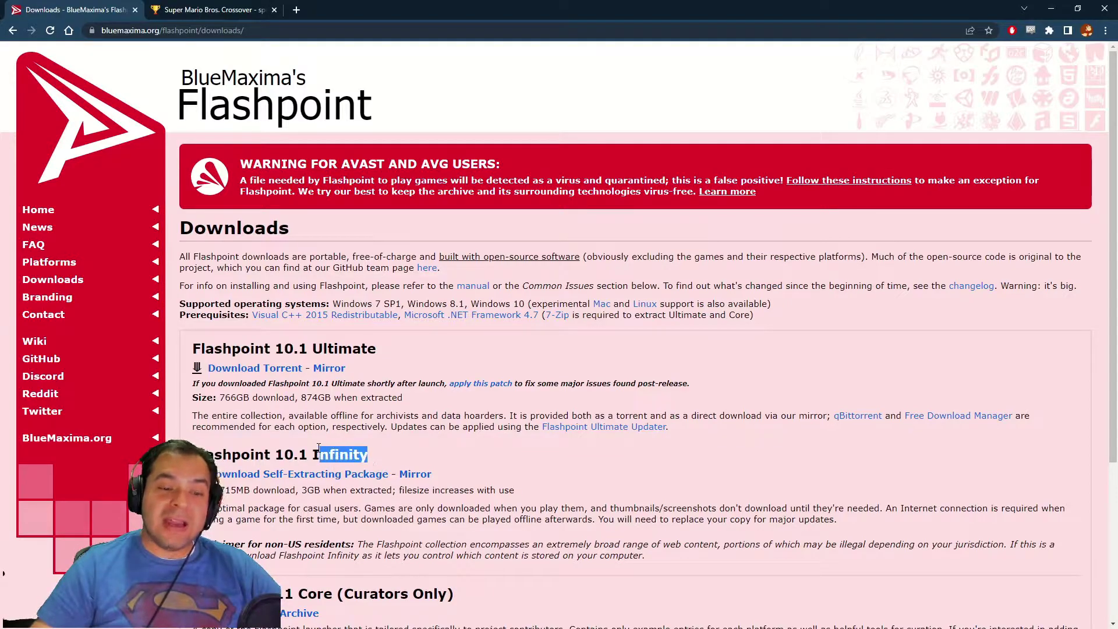
left_click(308, 450)
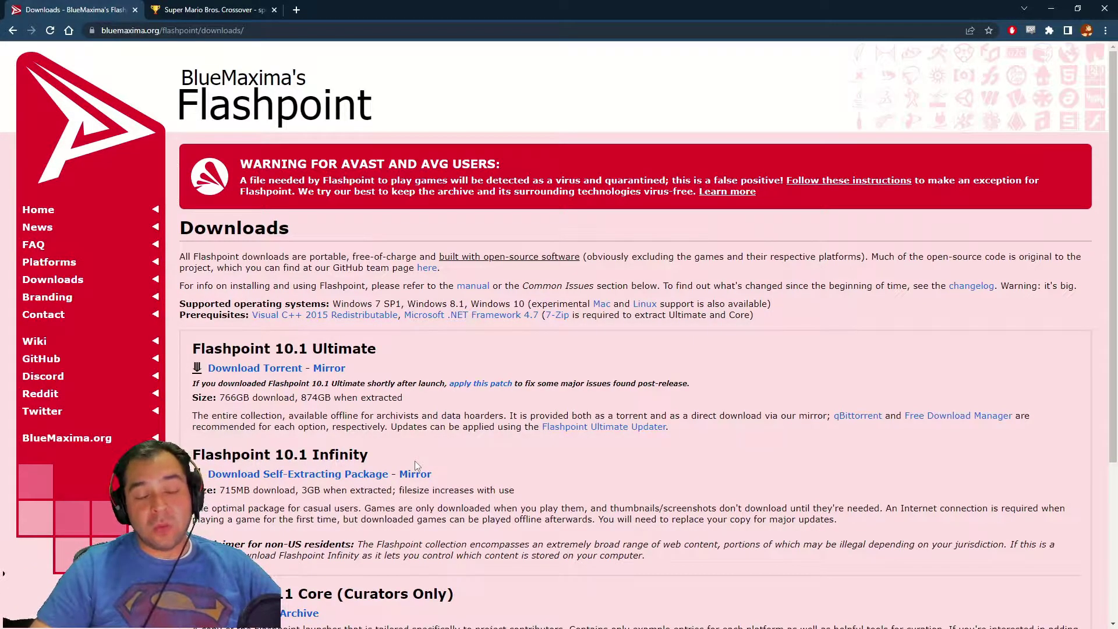
- Switch to the Flashpoint Infinity launcher and search its library for "Super Mario Crossover"
left_click(1051, 12)
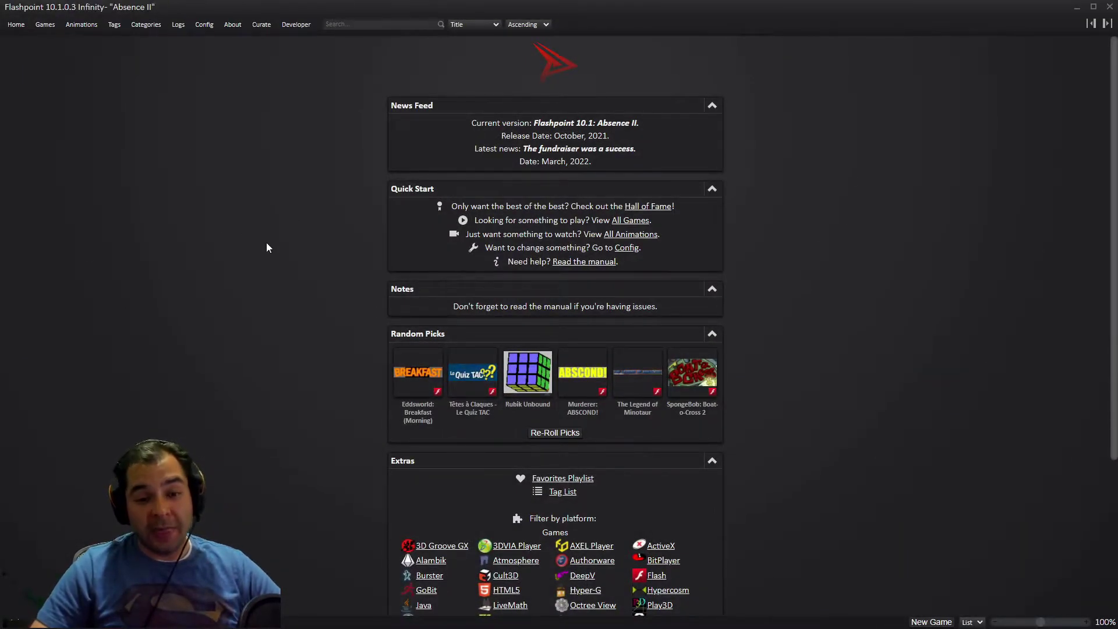
left_click(363, 26)
type("Super Mario")
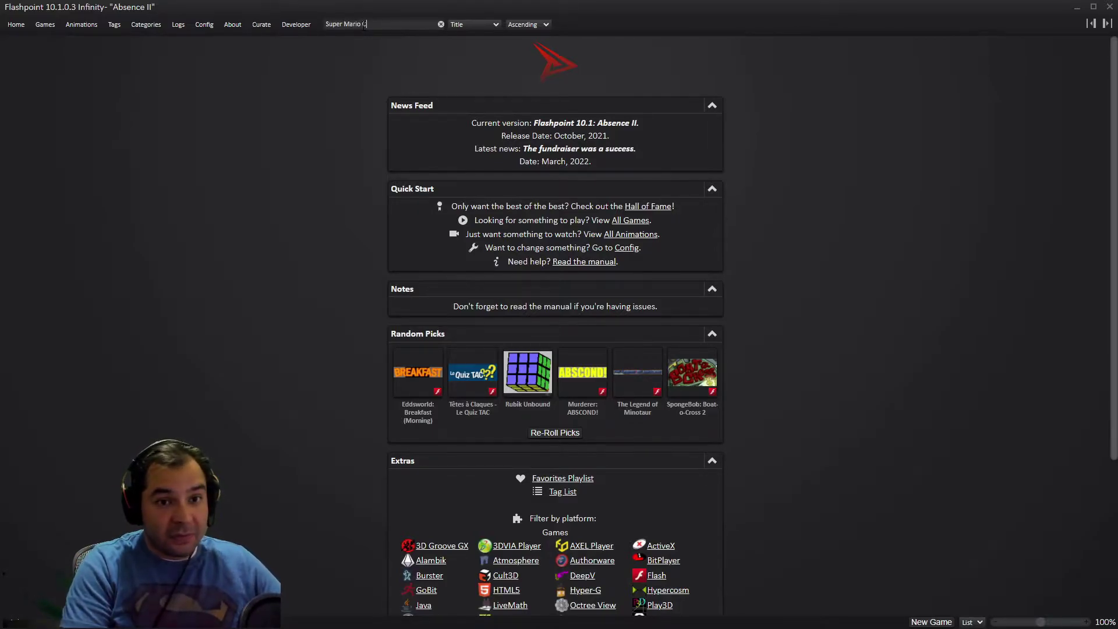
type(" Crossover")
key("Return")
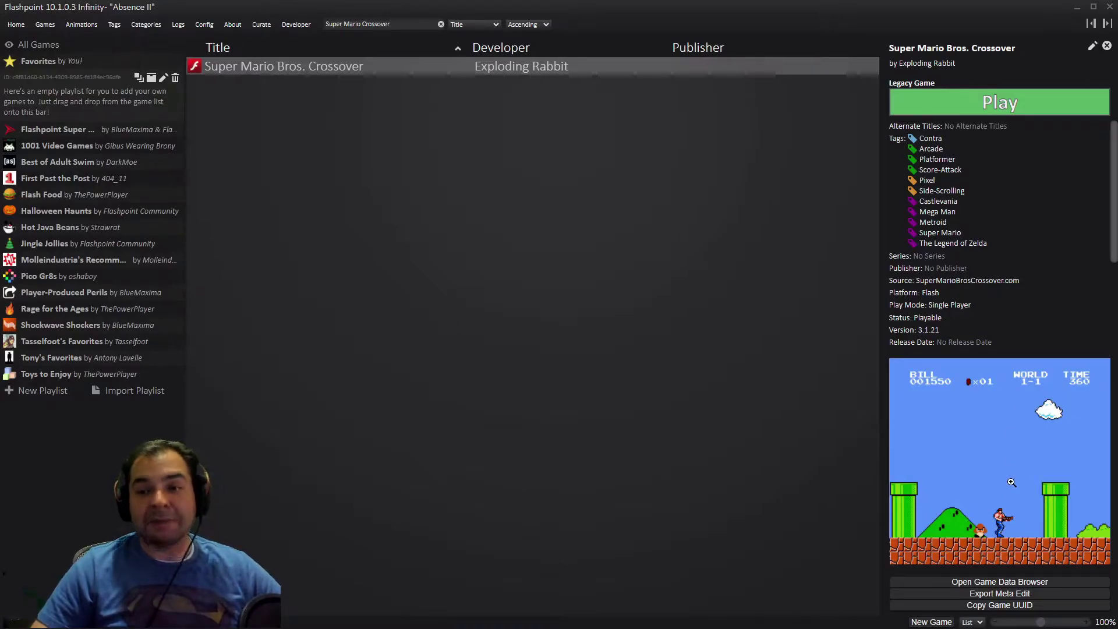
- Check which playlists Super Mario Bros. Crossover can be added to, without adding it to any
right_click(384, 69)
mouse_move(417, 93)
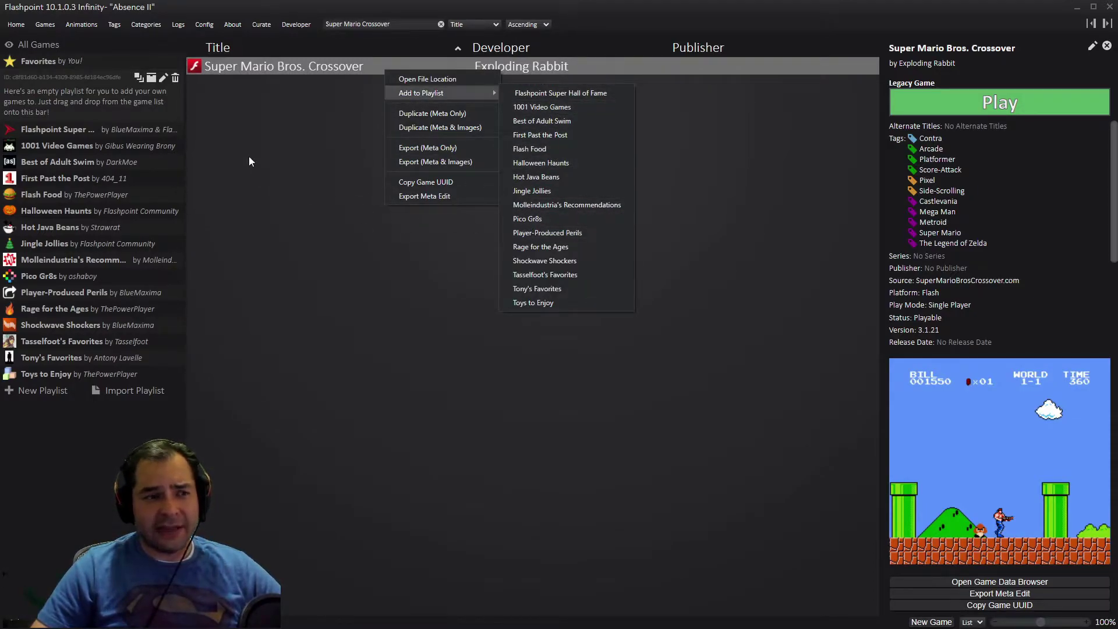
left_click(284, 144)
- Launch Super Mario Bros. Crossover from the Favorites playlist and place its player window over the launcher
left_click(93, 61)
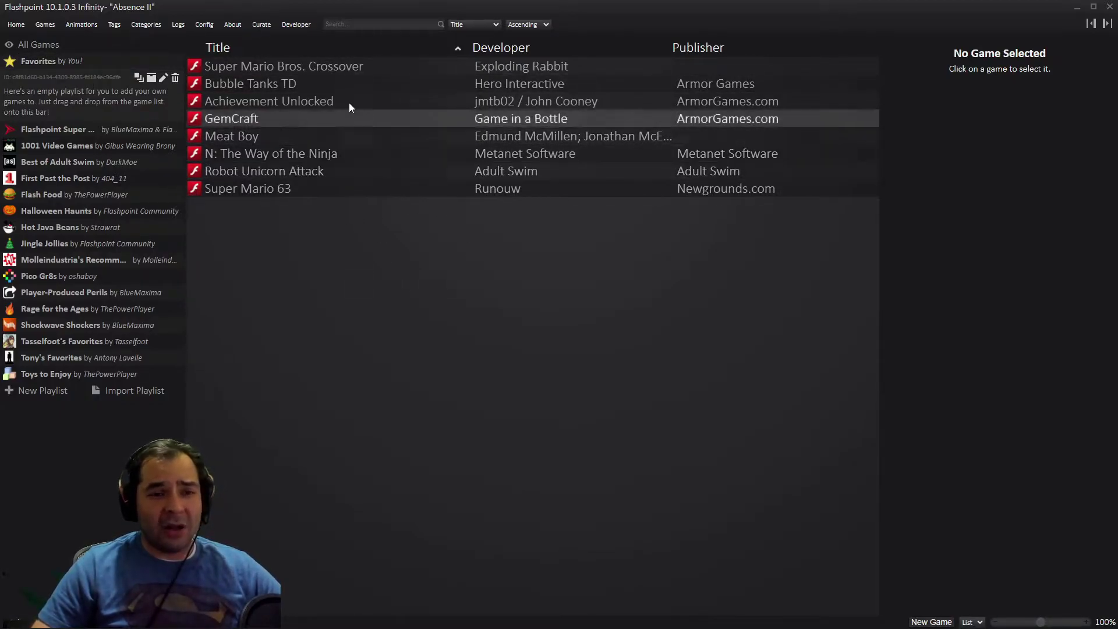
left_click(358, 68)
left_click(969, 102)
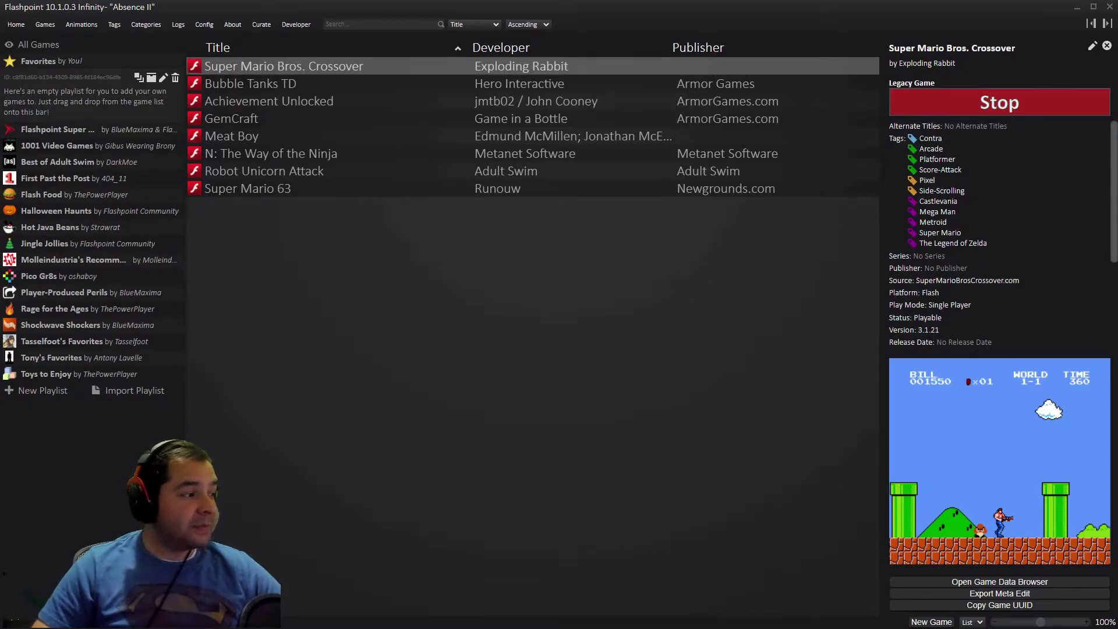
left_click_drag(39, 196, 673, 220)
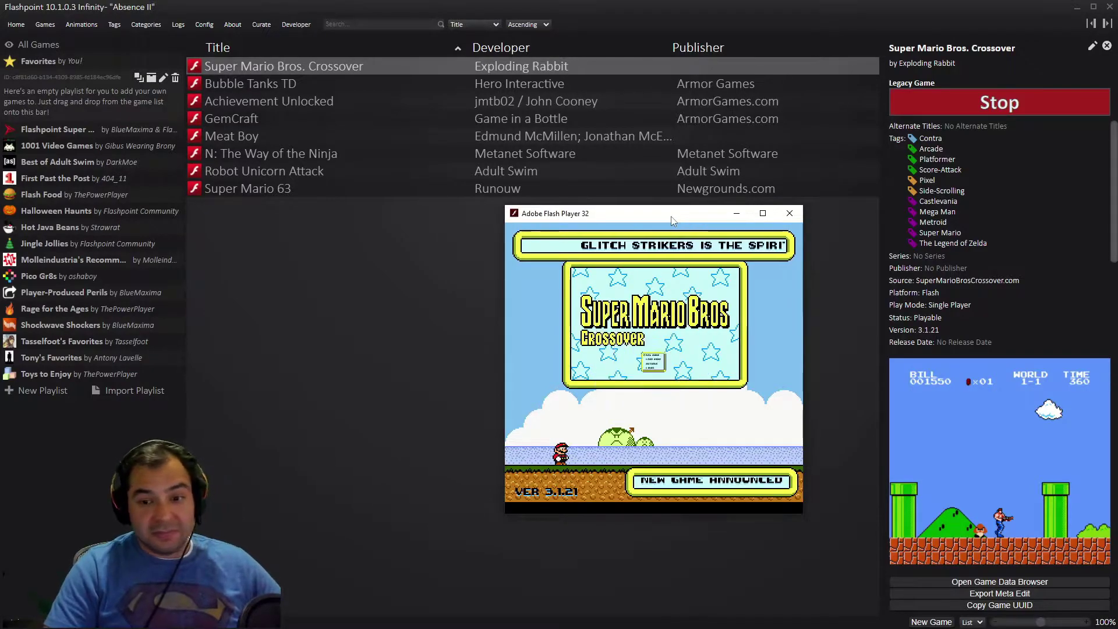
- Start a new game on the SMB map set with normal difficulty and choose Mario as the character
key("Return")
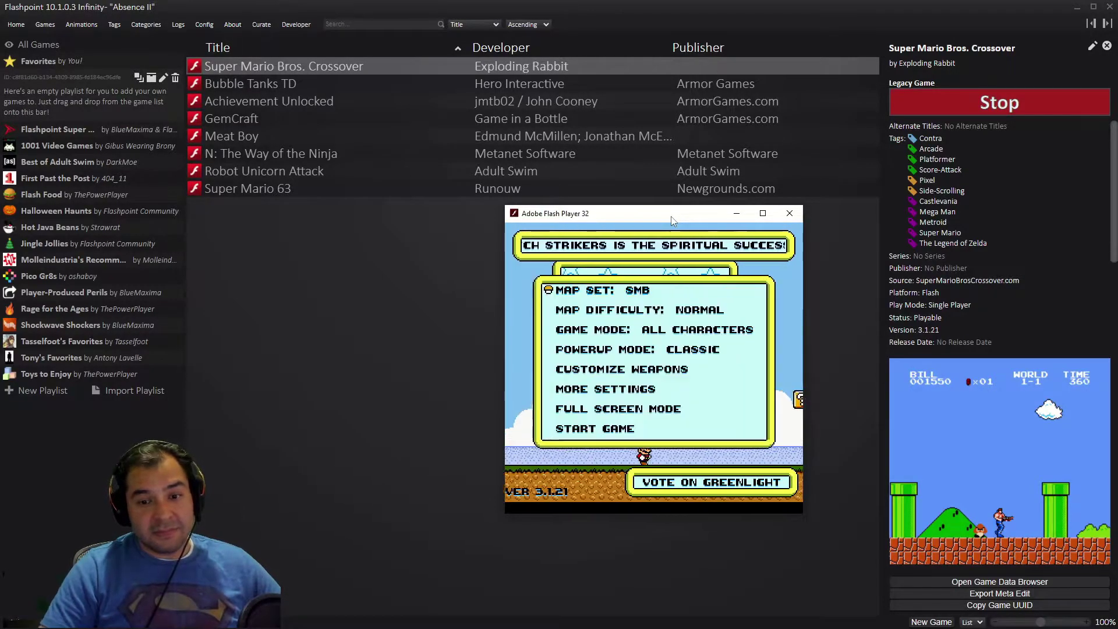
key("Up")
key("Return")
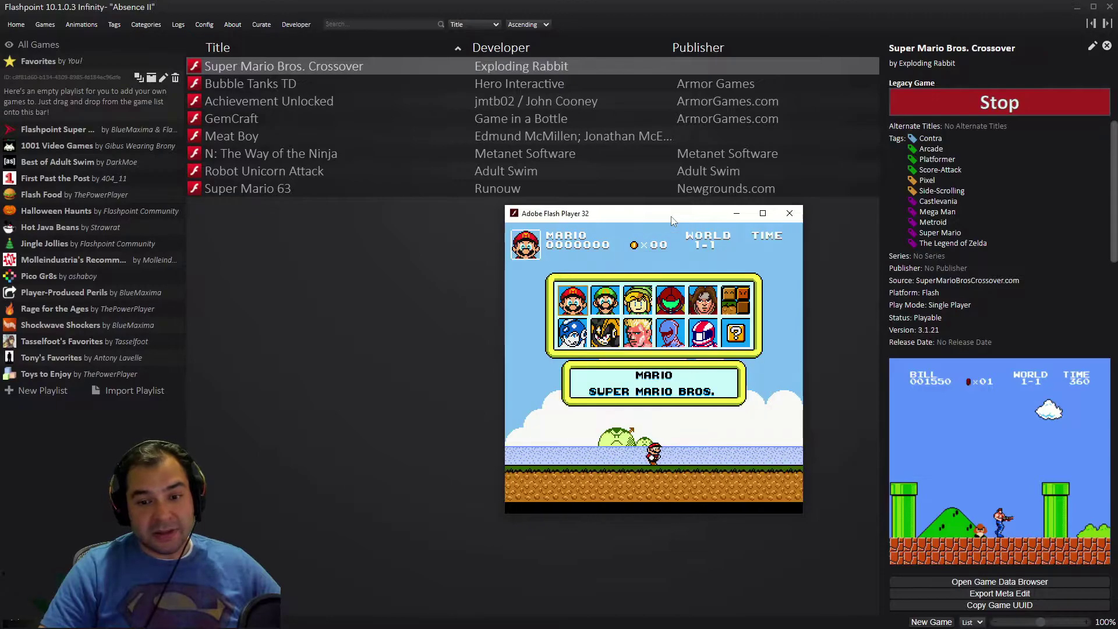
key("Return")
key("Return")
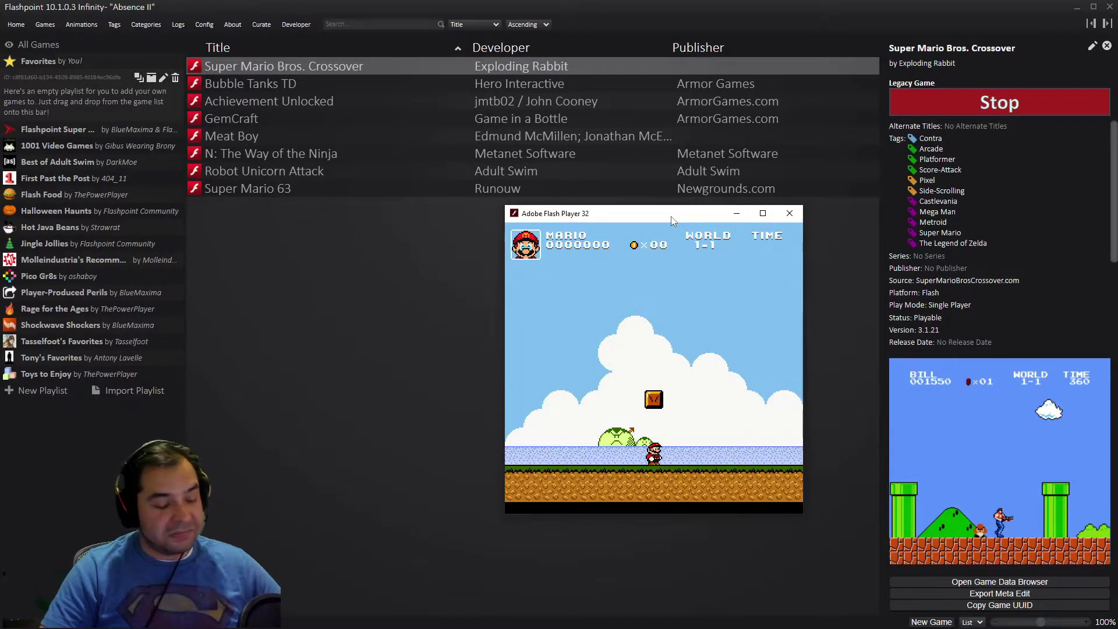
key("Return")
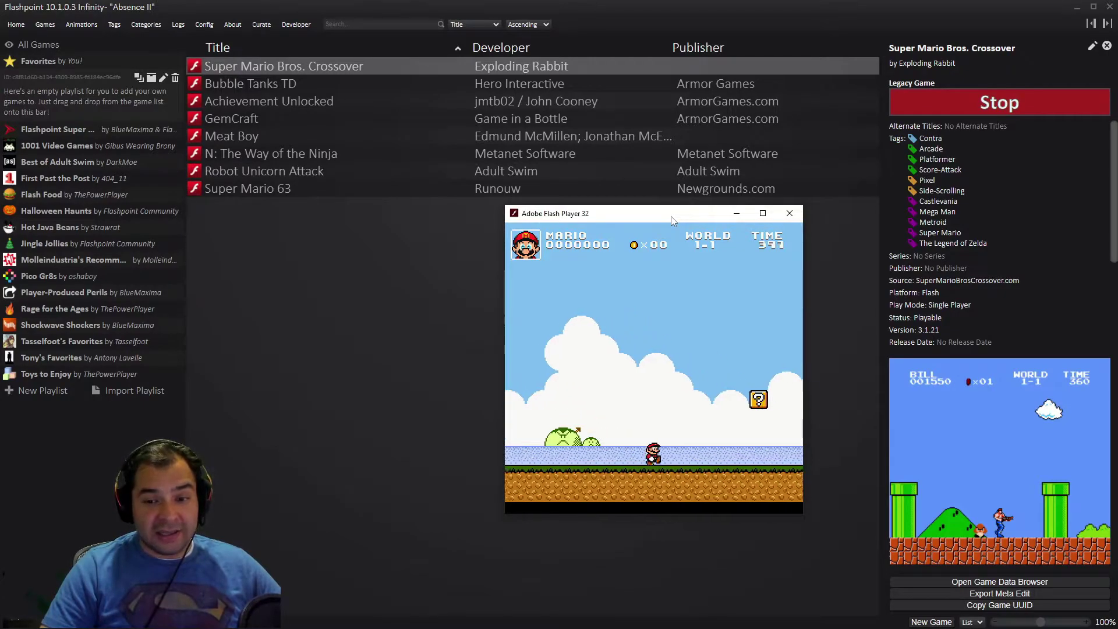
- Play Mario through the first part of World 1-1, past the pipes and up onto the high brick row
key("Right")
key("s")
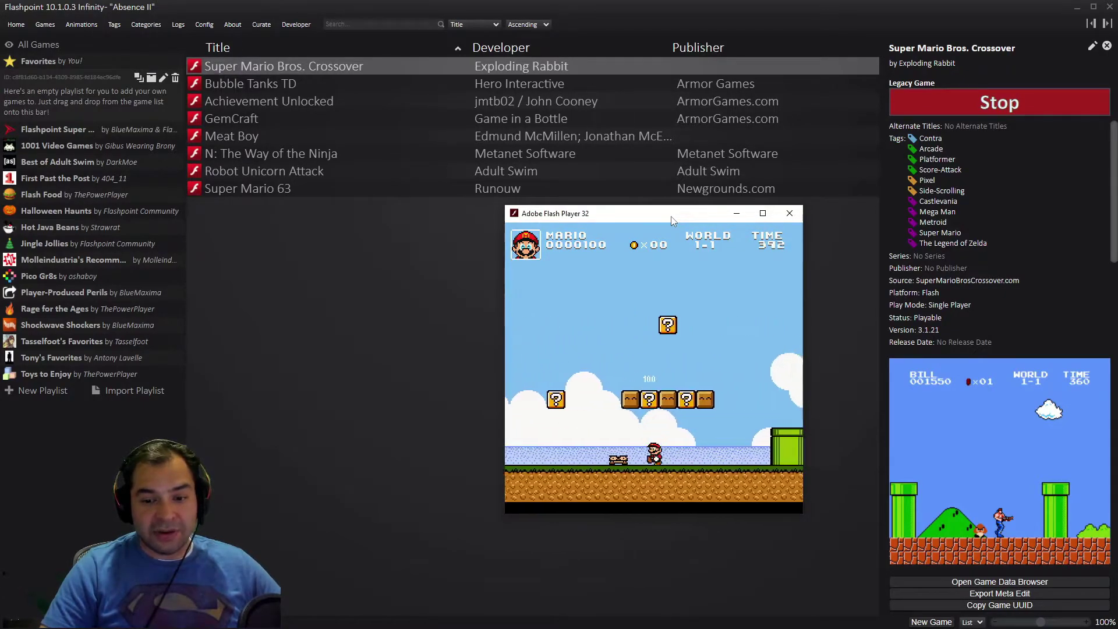
key("Right")
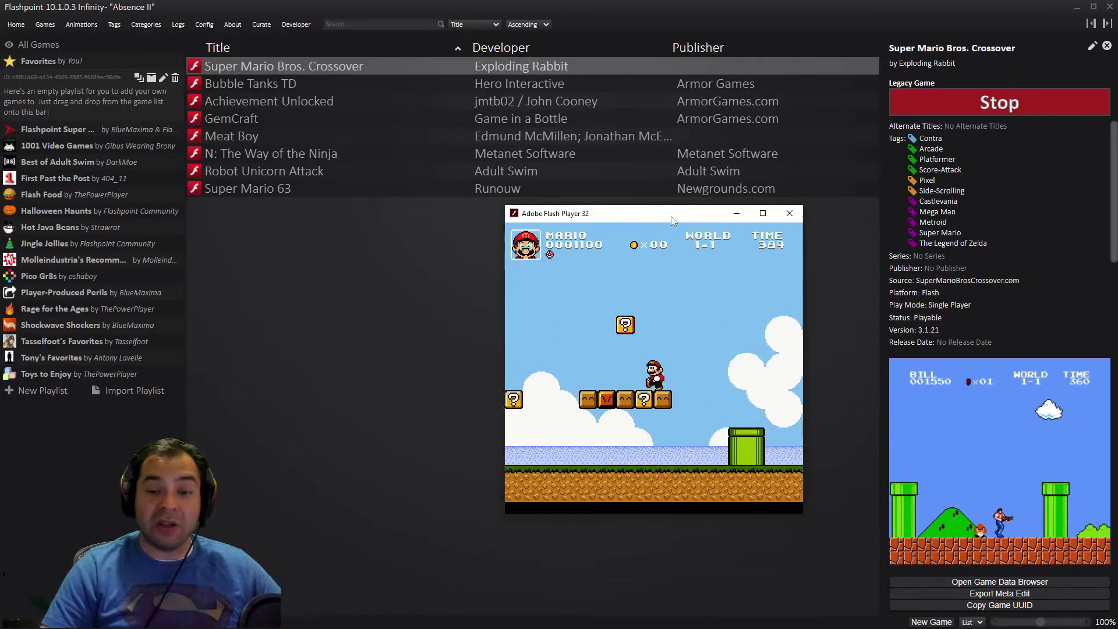
key("Right")
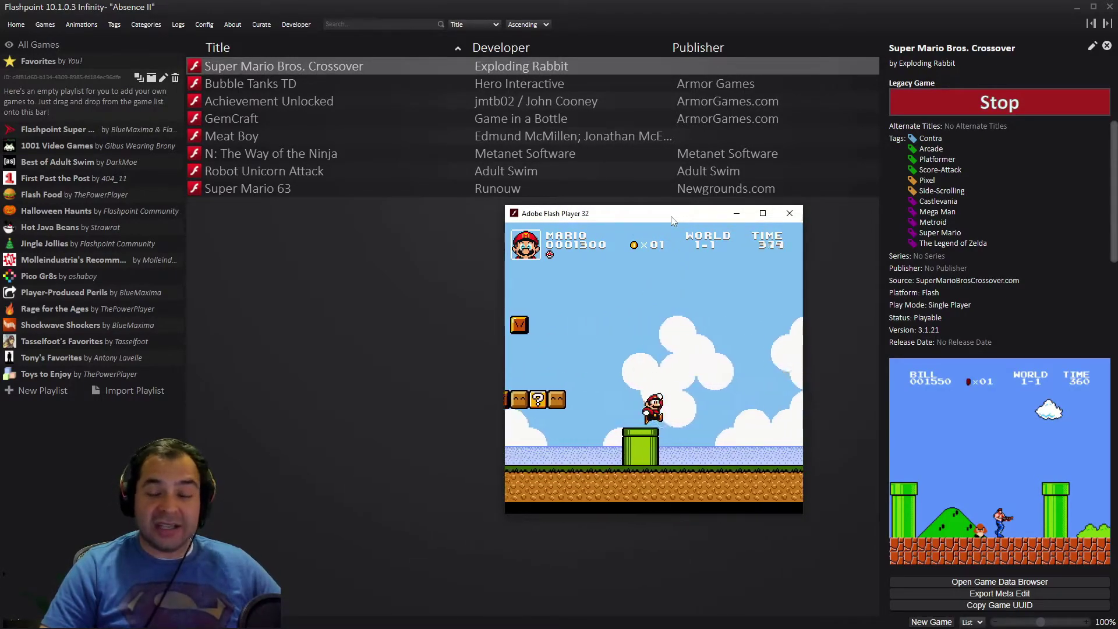
key("Right")
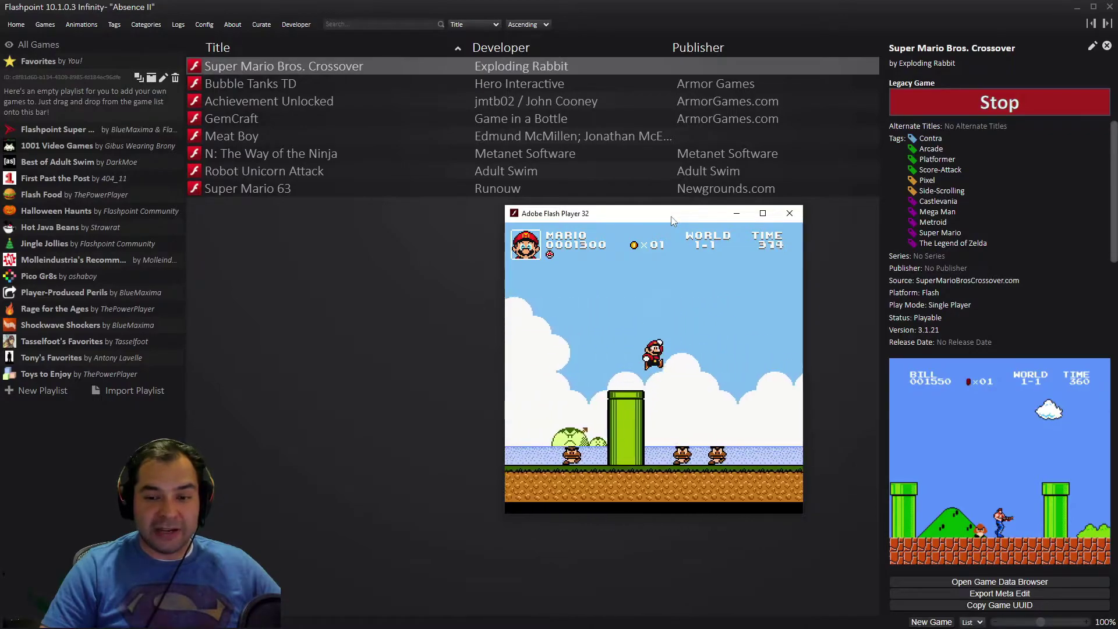
key("Right")
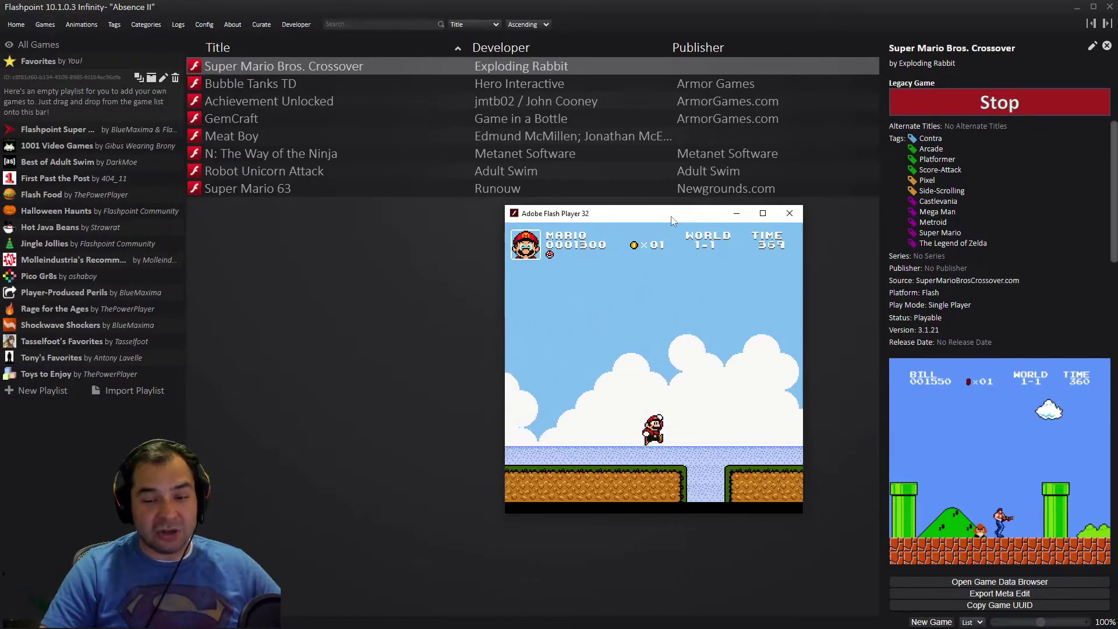
key("Right")
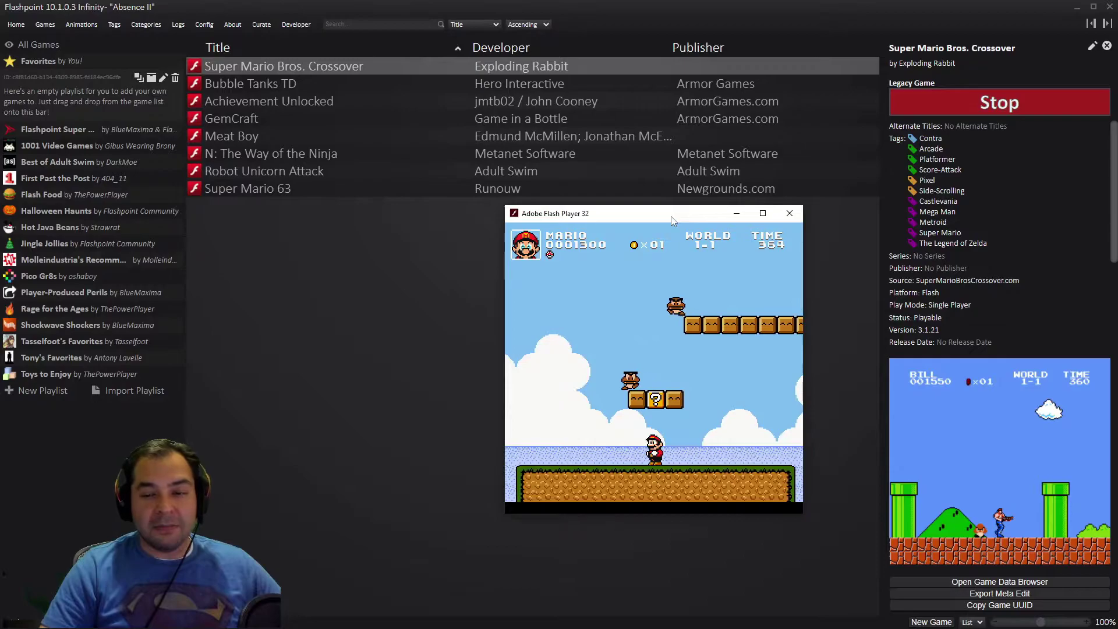
key("Right")
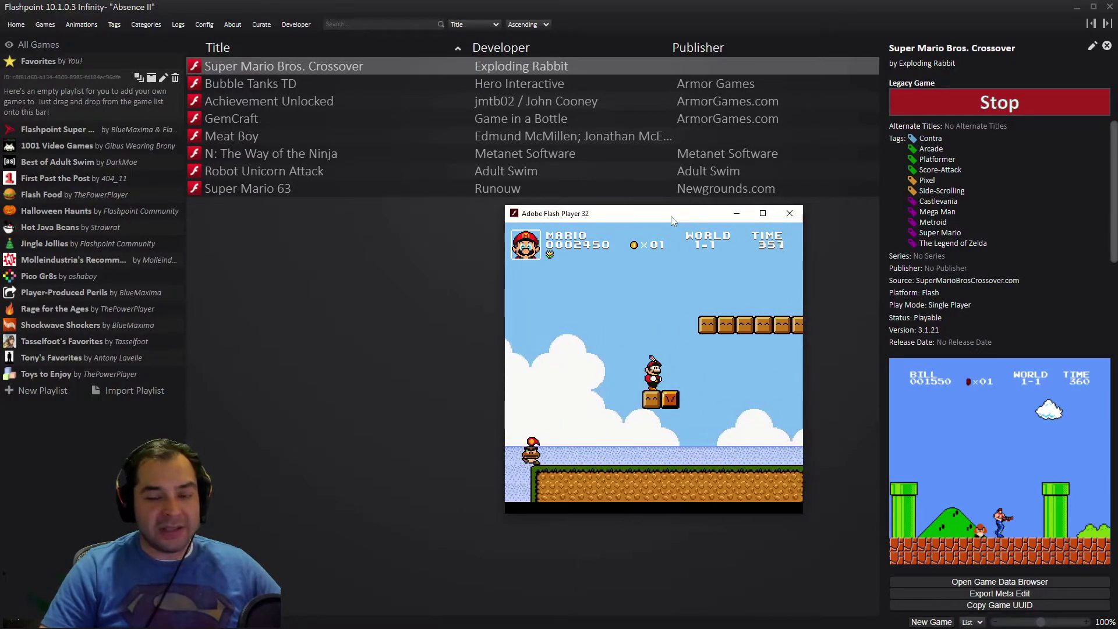
key("Right")
key("Right")
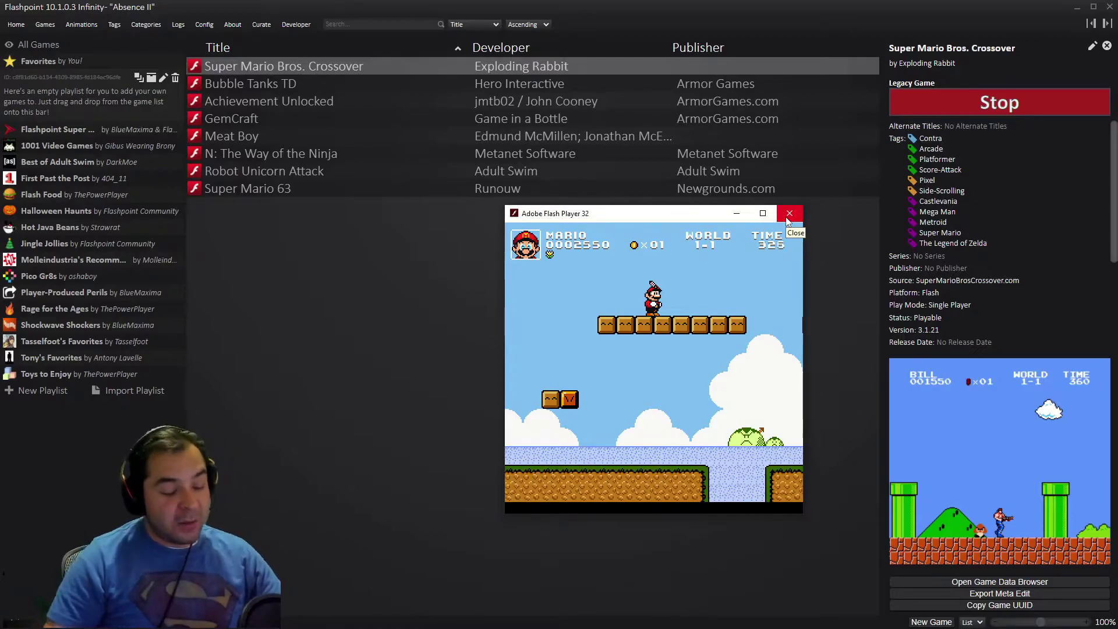
- Pause the level and quit the current game back to the title screen
key("Return")
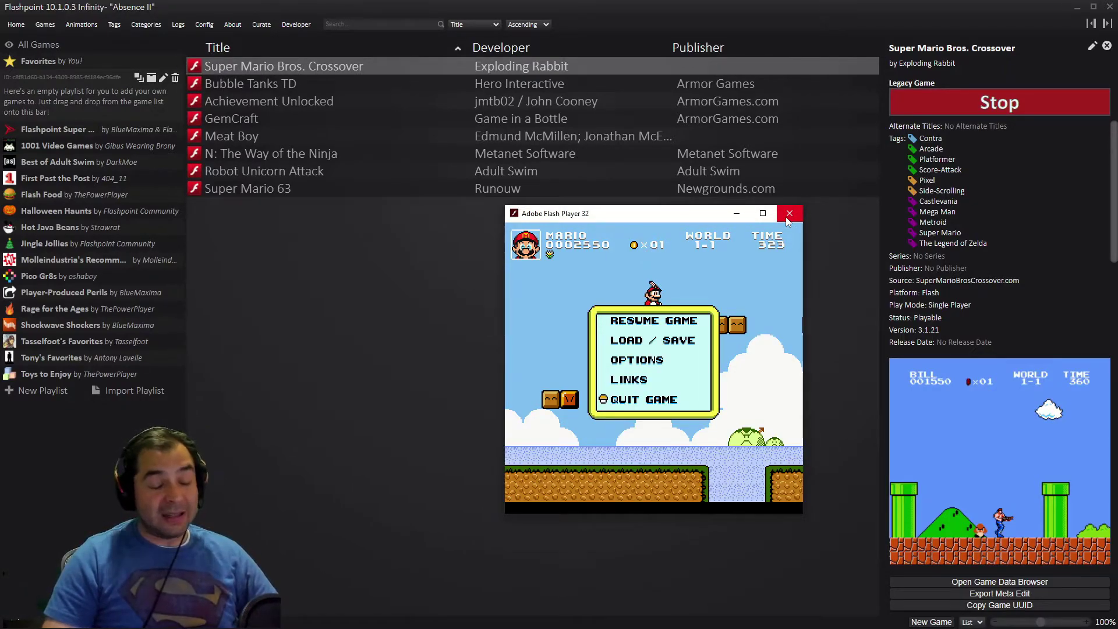
key("Return")
key("Return")
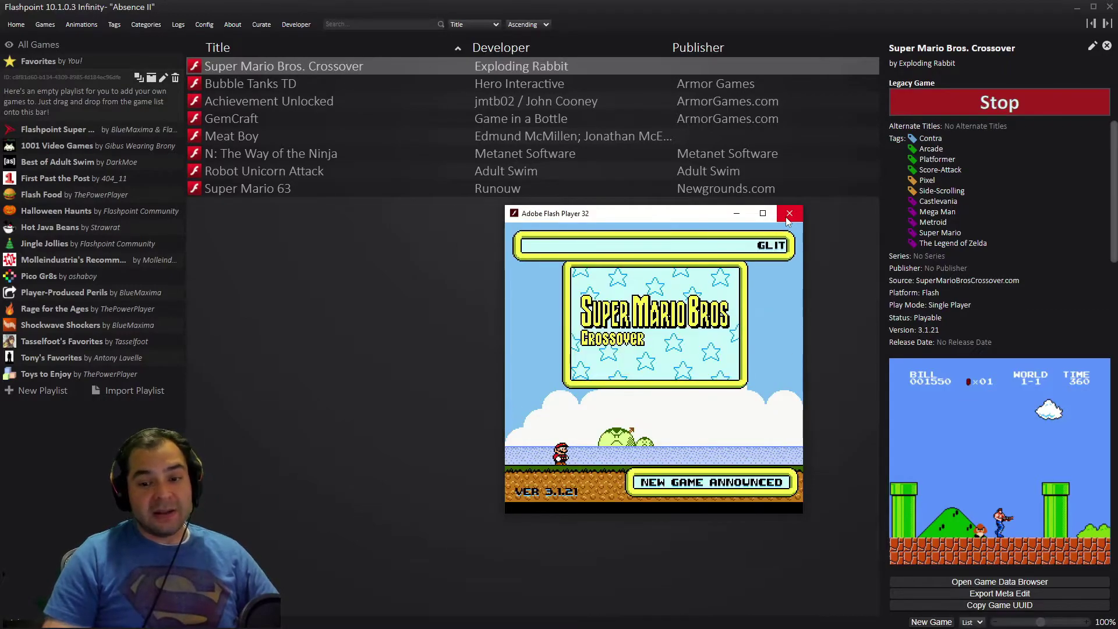
- Turn off Lock Frame Rate in the game's general options and return to the title screen choices
key("Return")
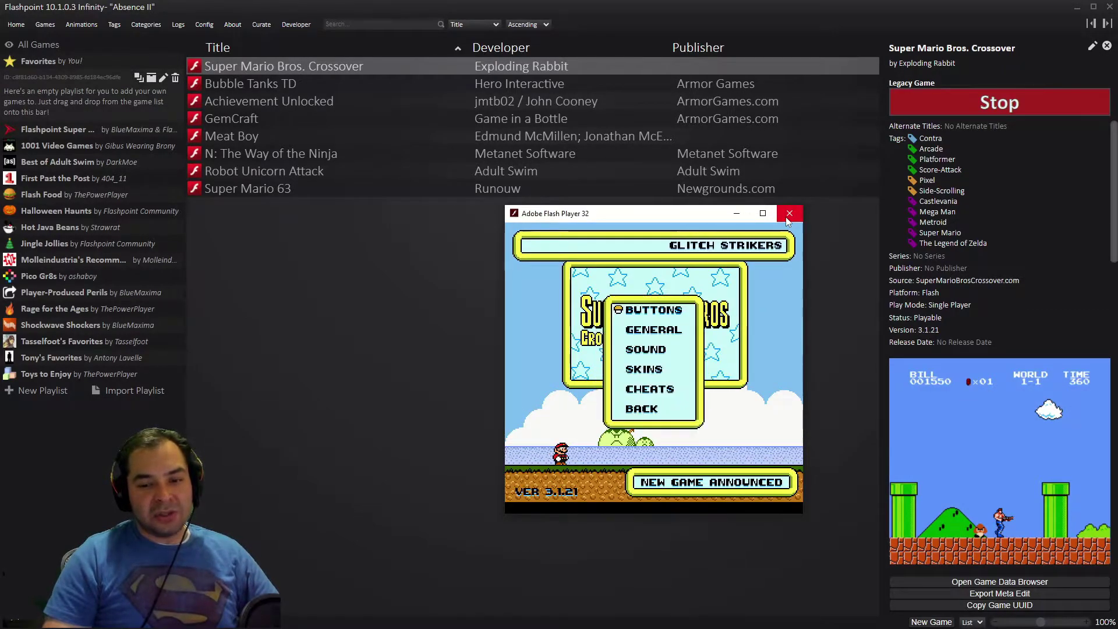
key("Down")
key("Return")
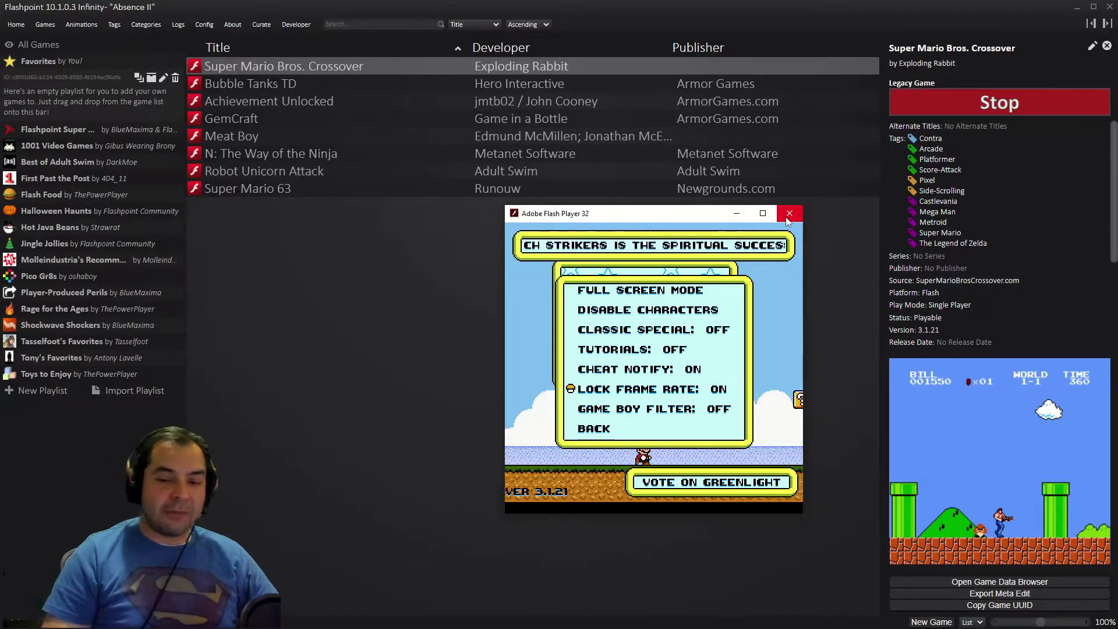
key("Return")
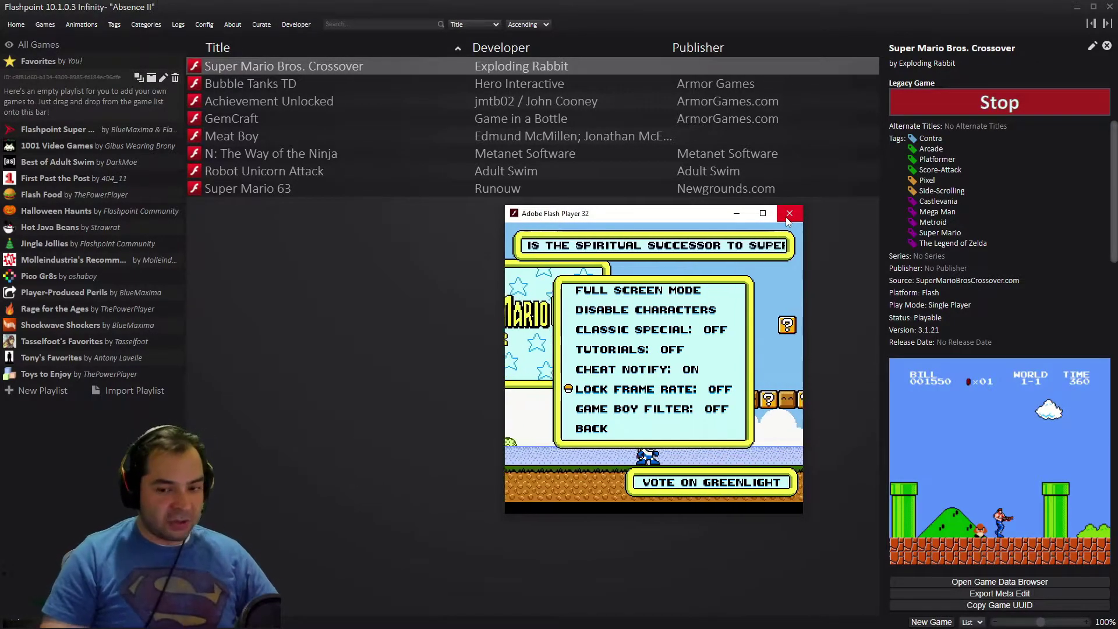
key("Down")
key("Return")
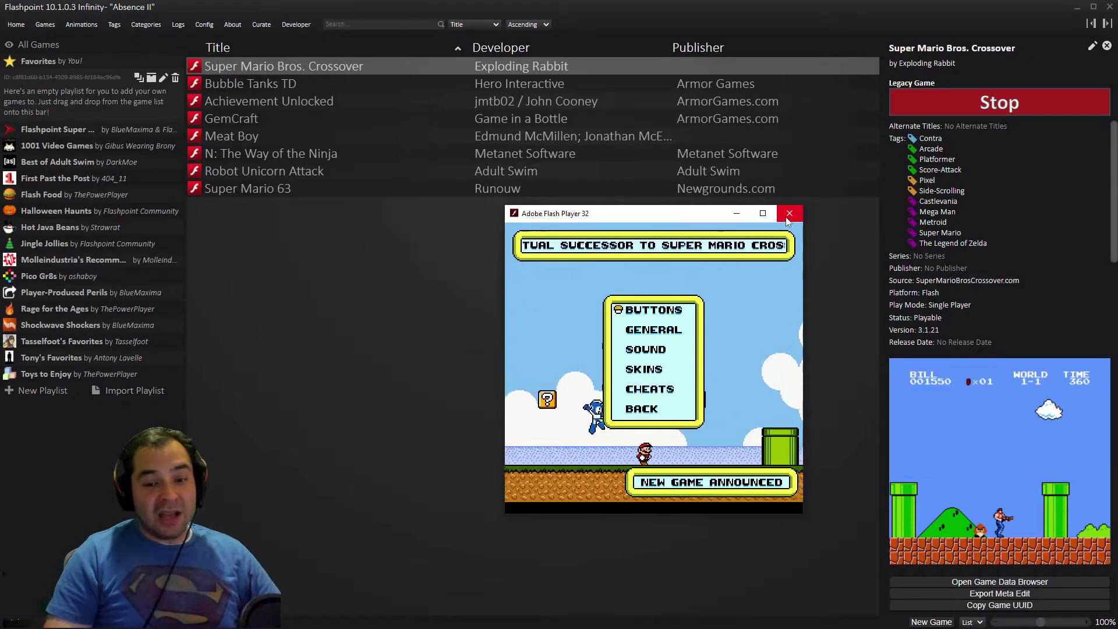
key("Up")
key("Return")
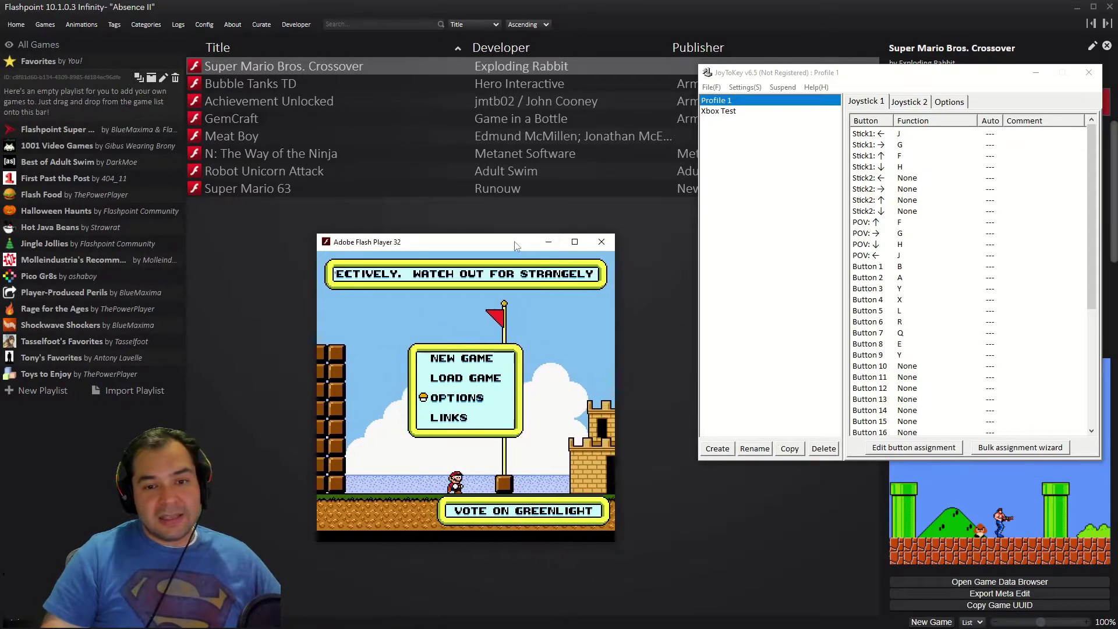
- Review the current button assignments in the game's options, decline changing them, and return to the title screen choices
key("Return")
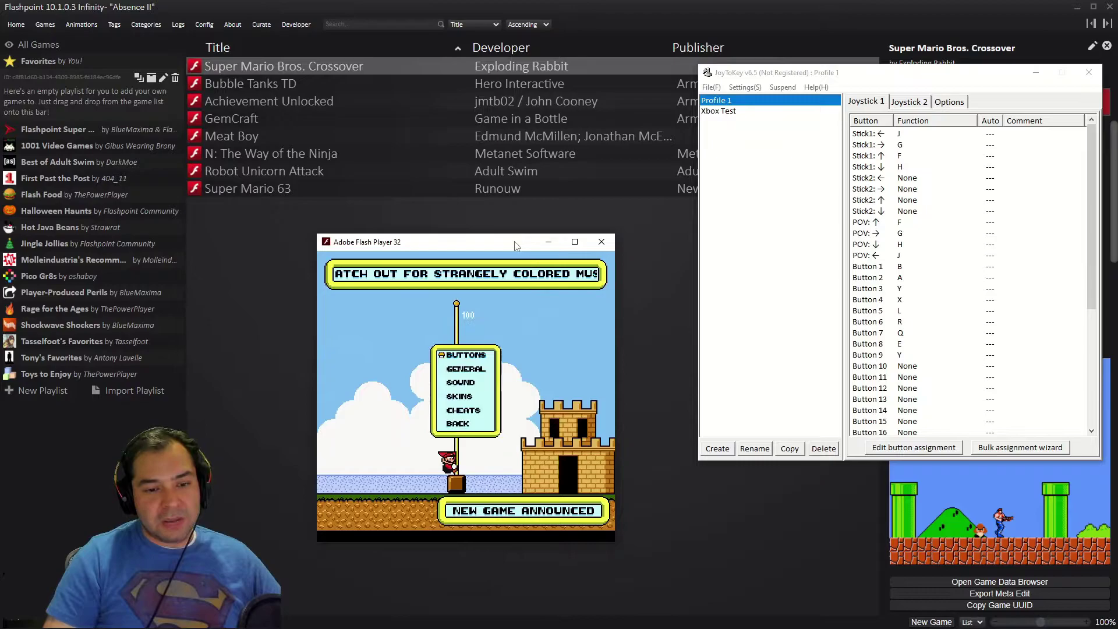
key("Return")
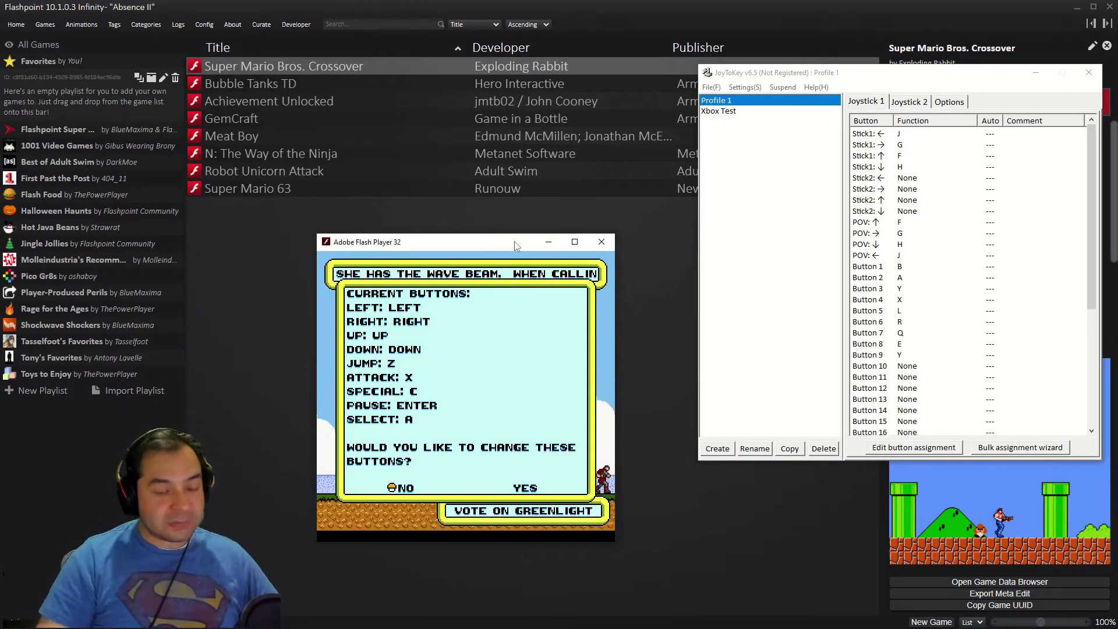
key("Return")
key("Up")
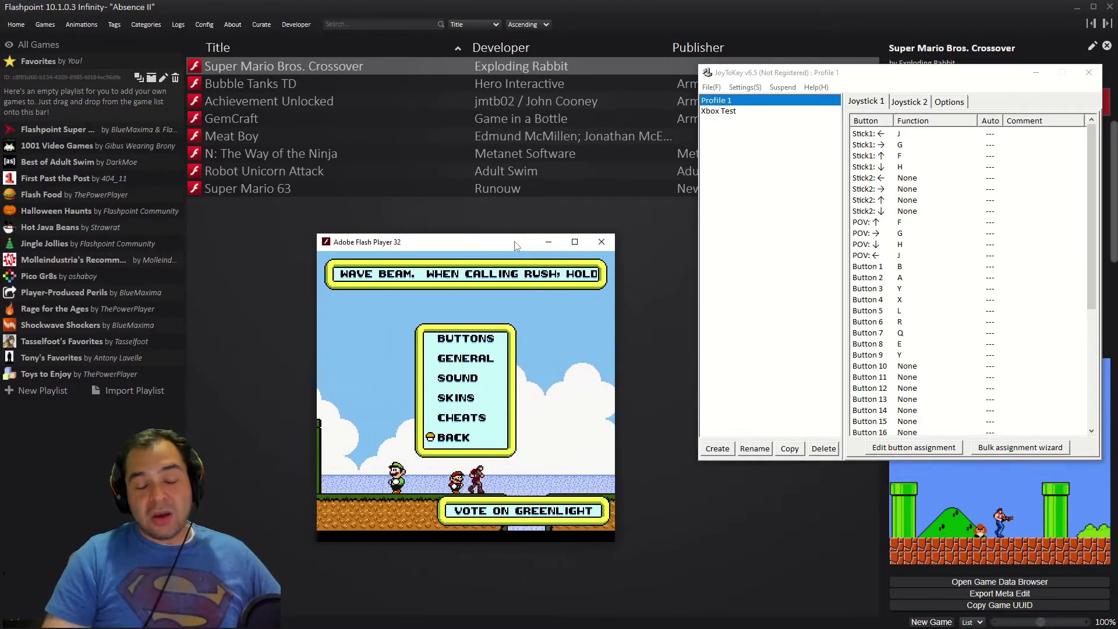
key("Return")
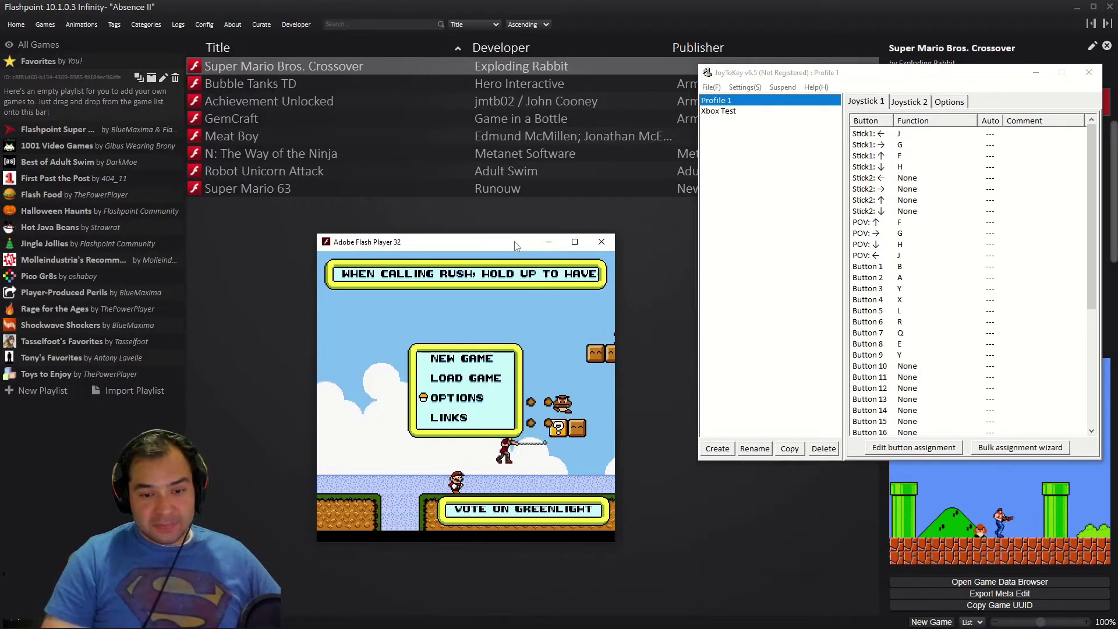
- Load a saved game from its save data file on the computer
key("Up")
key("Down")
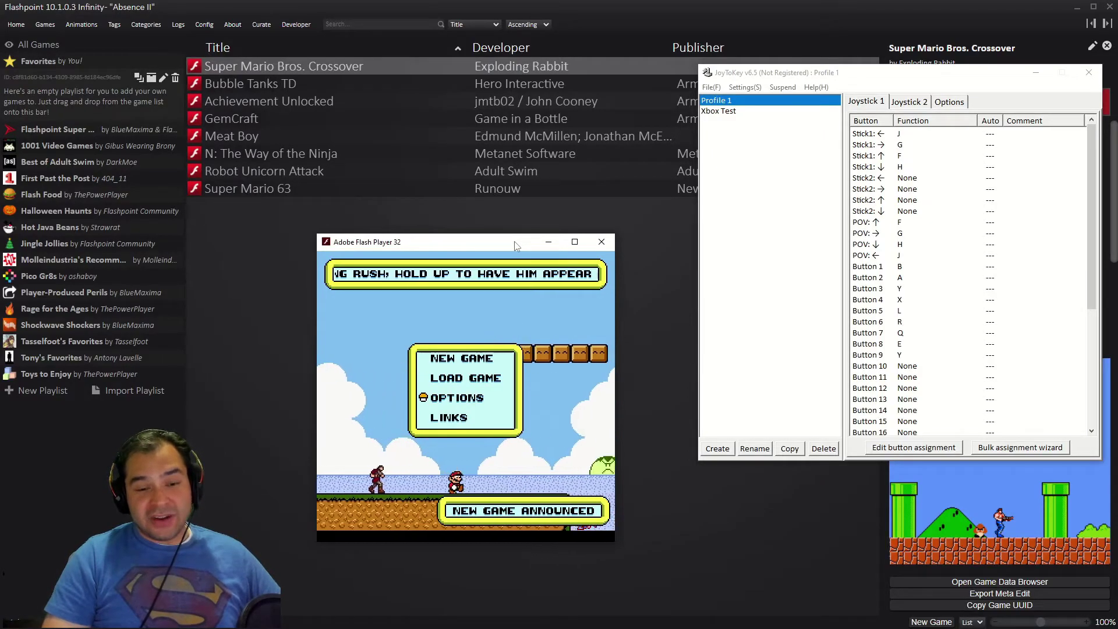
key("Up")
key("Return")
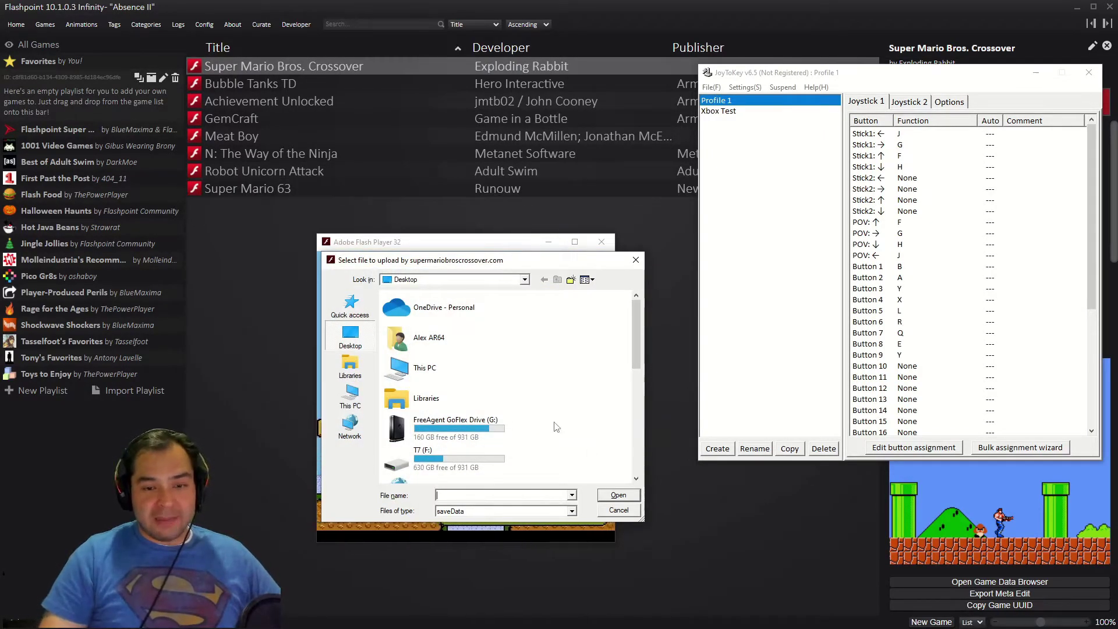
double_click(554, 427)
double_click(459, 434)
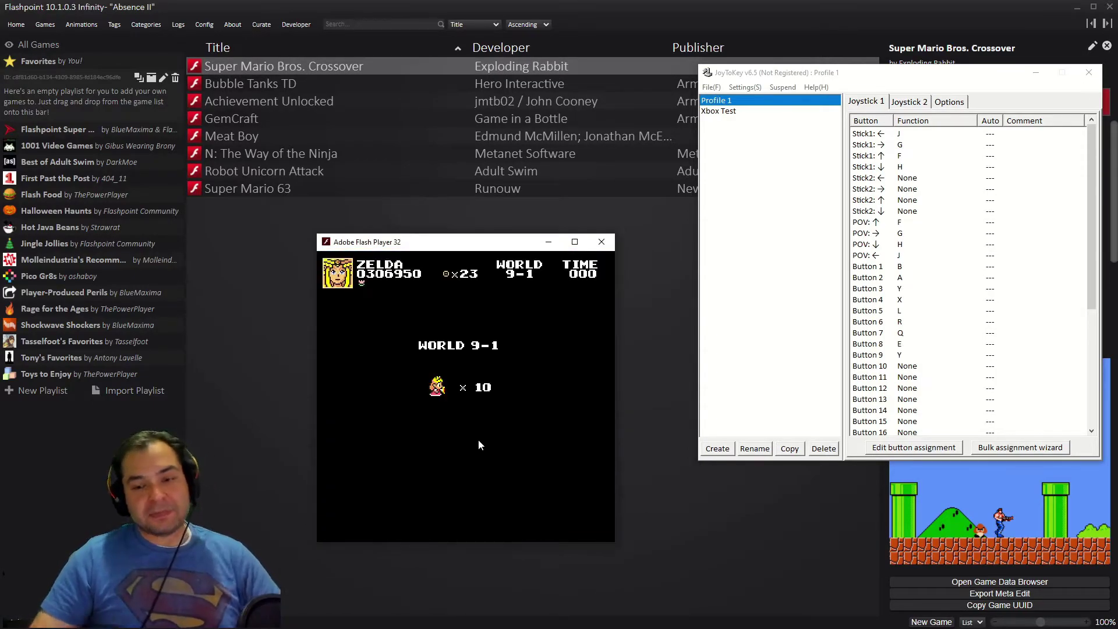
- Pause the loaded World 9-1 game and quit to the title screen, accepting the loss of unsaved data
key("Return")
key("Up")
key("Return")
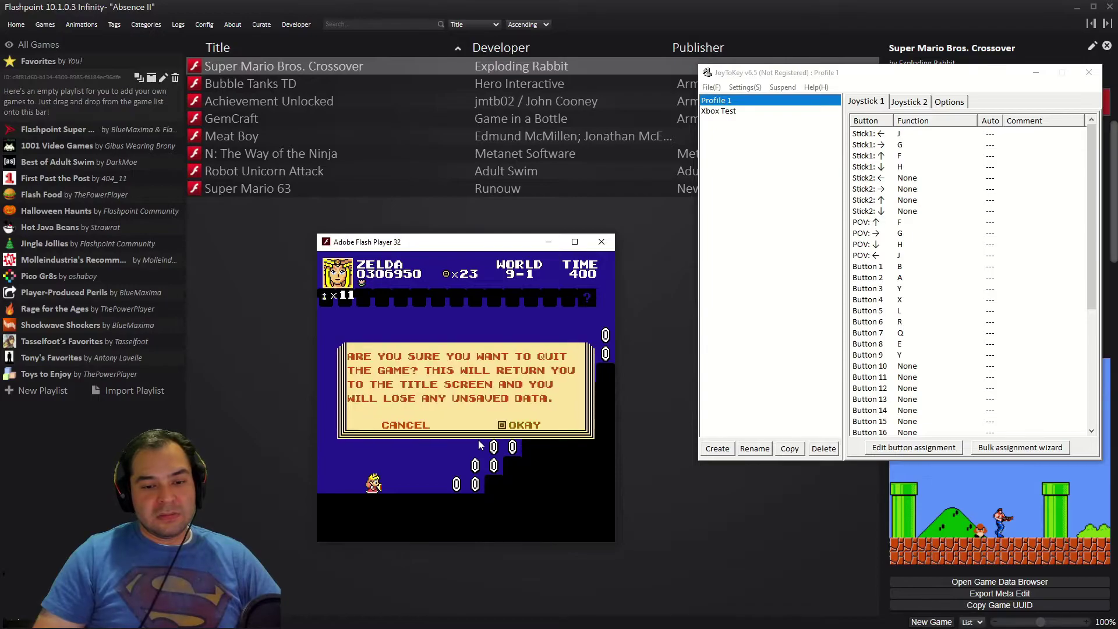
key("Return")
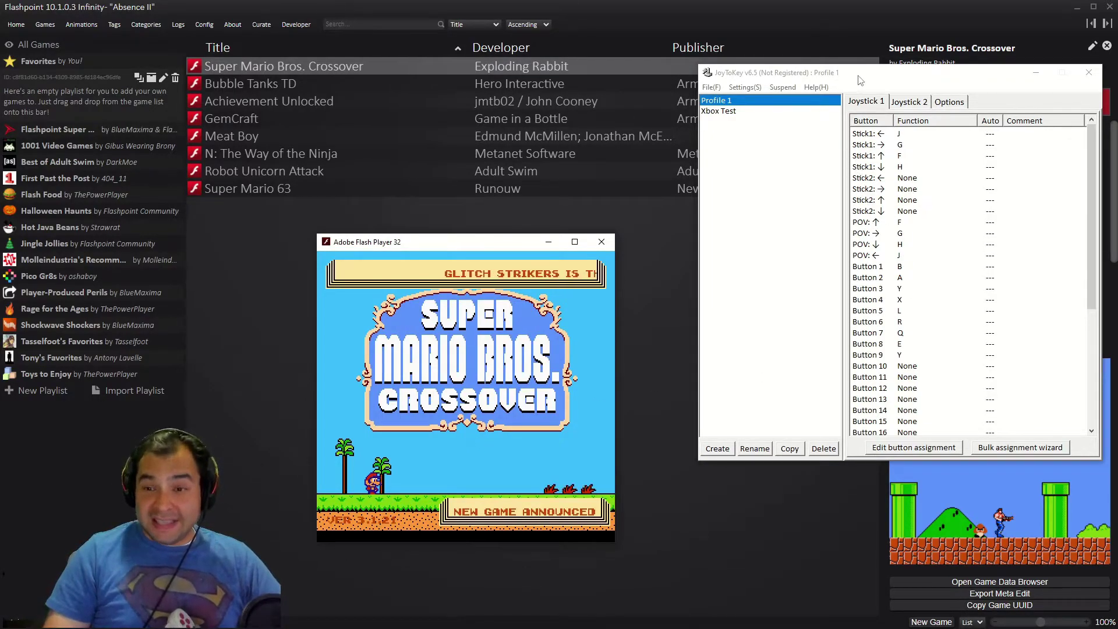
- Reposition the JoyToKey and game windows slightly, and bring up the game's title screen choices with the mapped controller input
left_click_drag(860, 80, 846, 102)
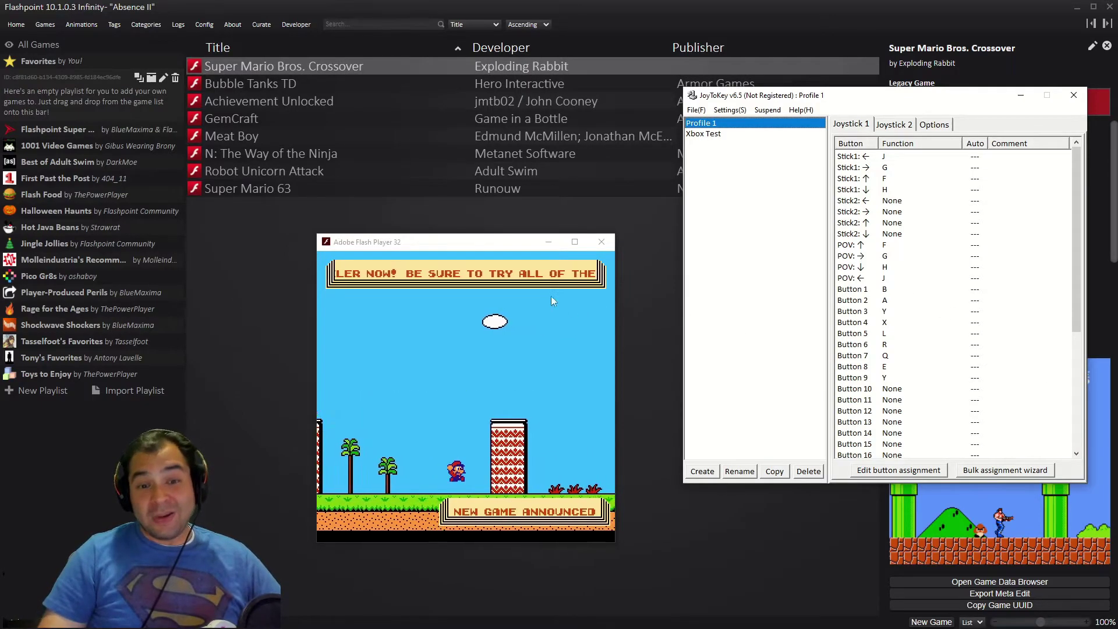
left_click_drag(490, 247, 506, 230)
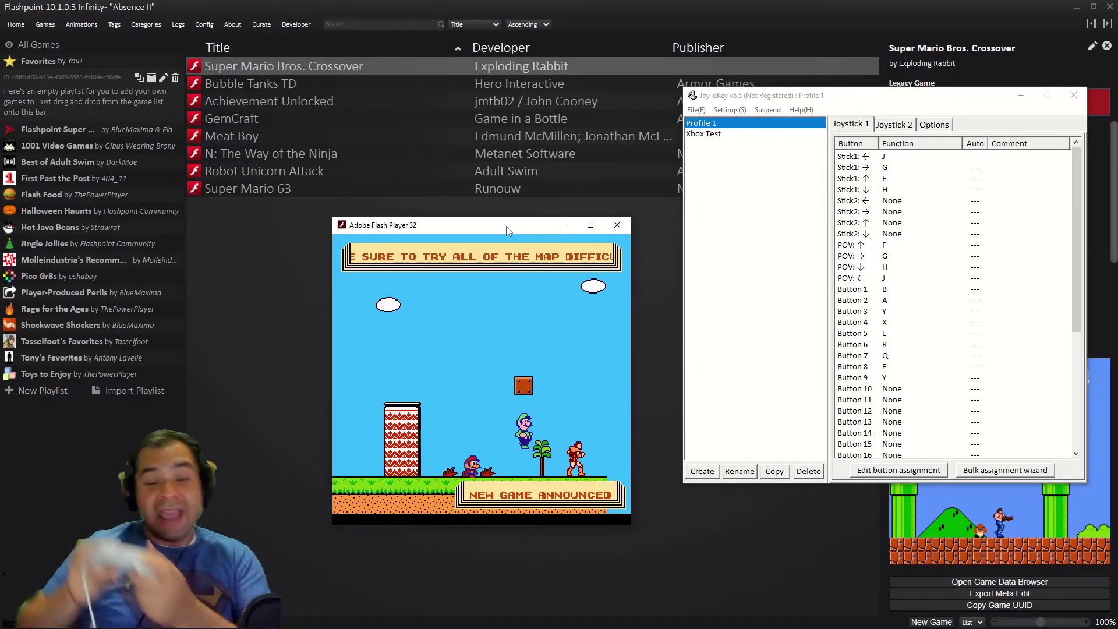
key("b")
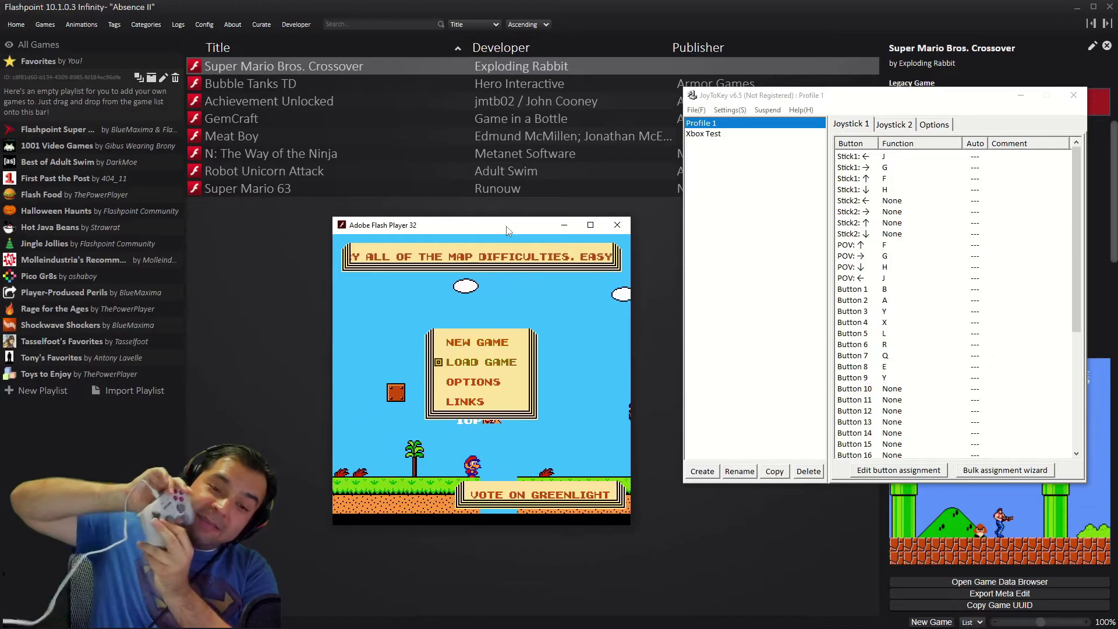
- Test the mapped down and up directions by cycling through the title screen choices, ending on New Game
key("h")
key("h")
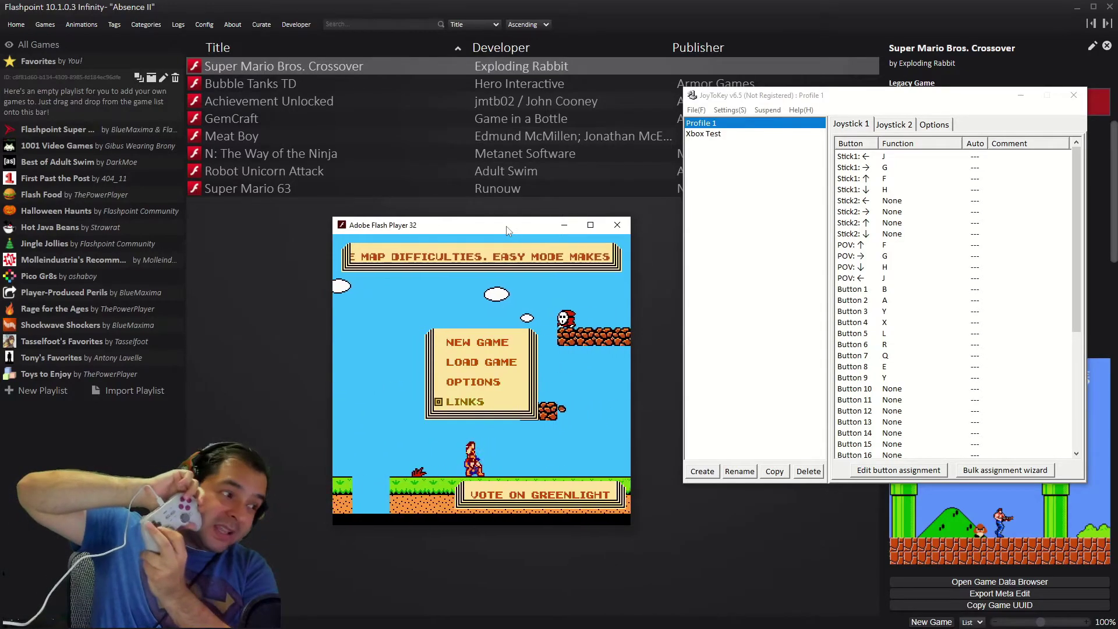
key("h")
key("h")
key("h")
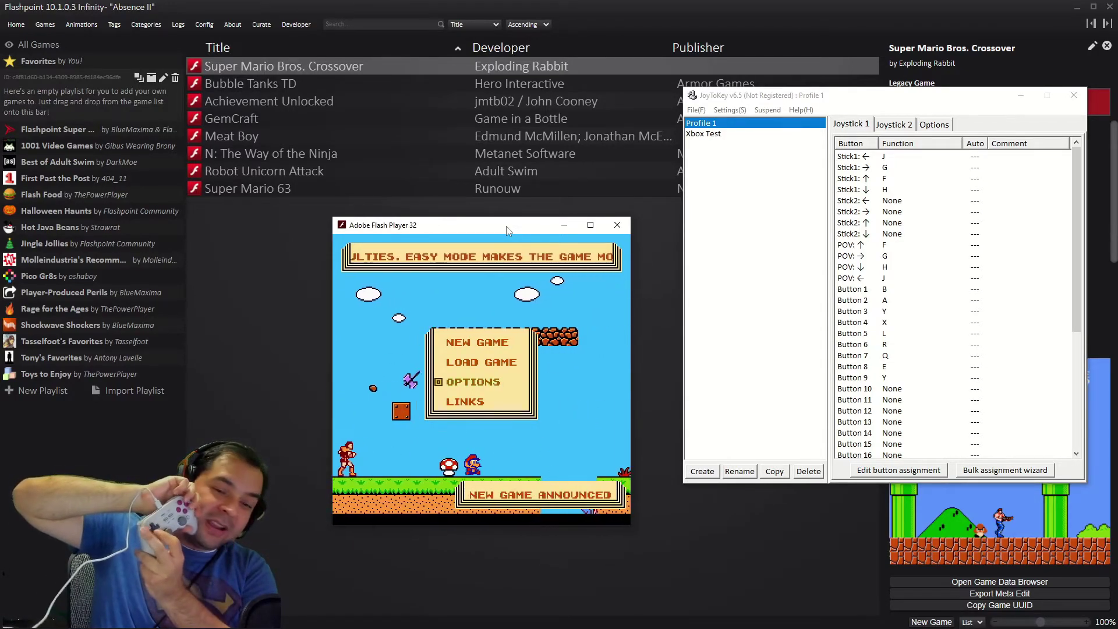
key("f")
key("f")
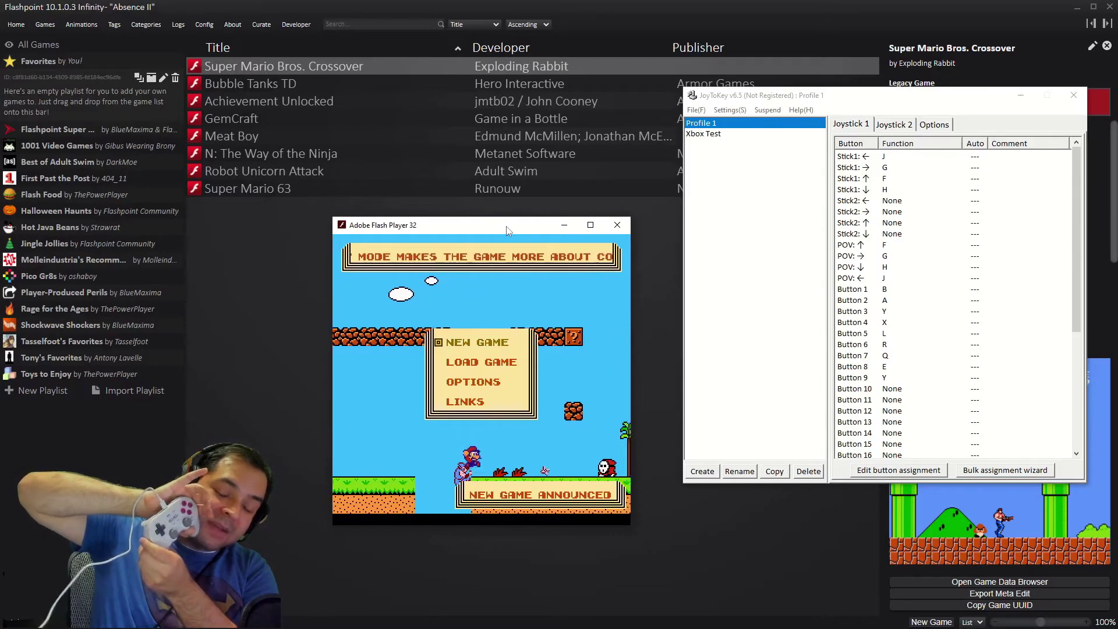
- Start a new single-character game on the Lost Levels map set with easy difficulty and classic powerups, playing as Mario
key("a")
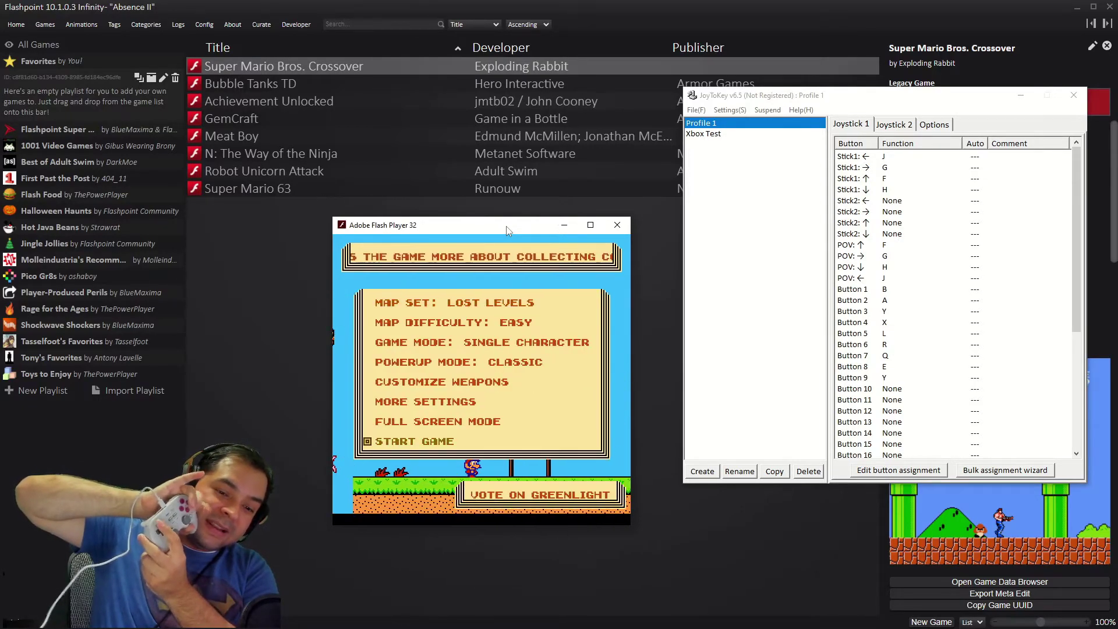
key("a")
key("a")
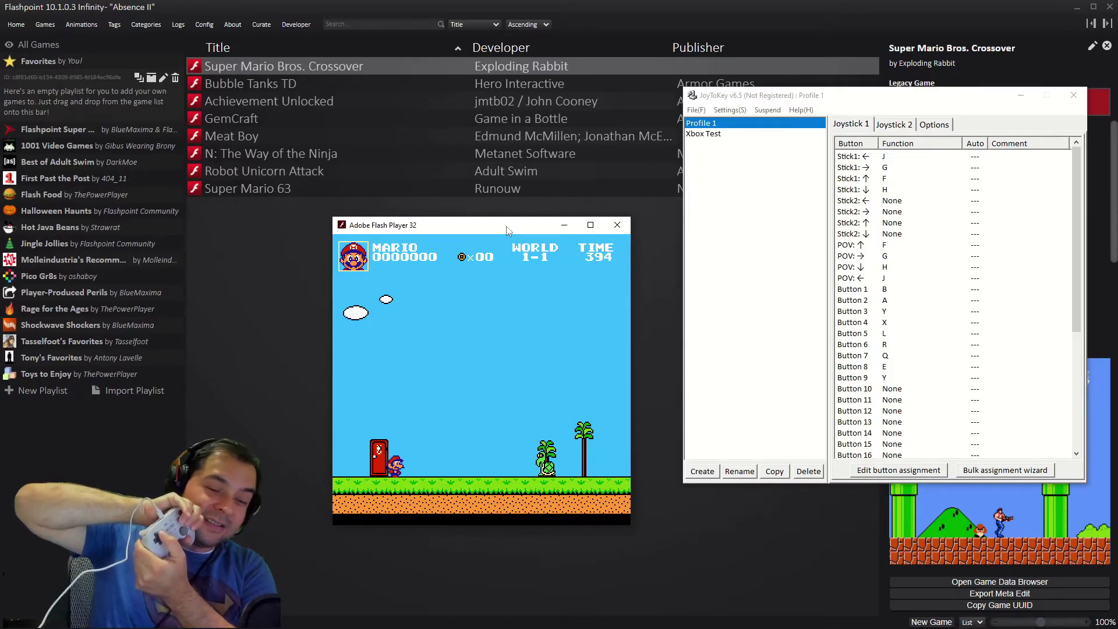
- Move Mario ahead in World 1-1, hit the first question block from below and collect its mushroom
key("g")
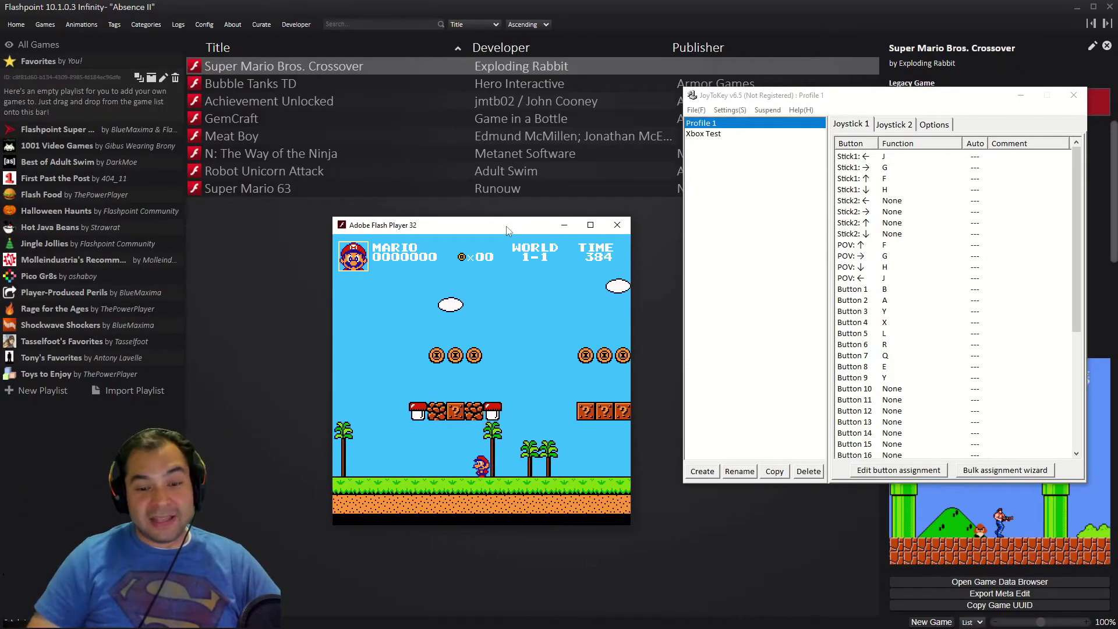
key("a")
key("g")
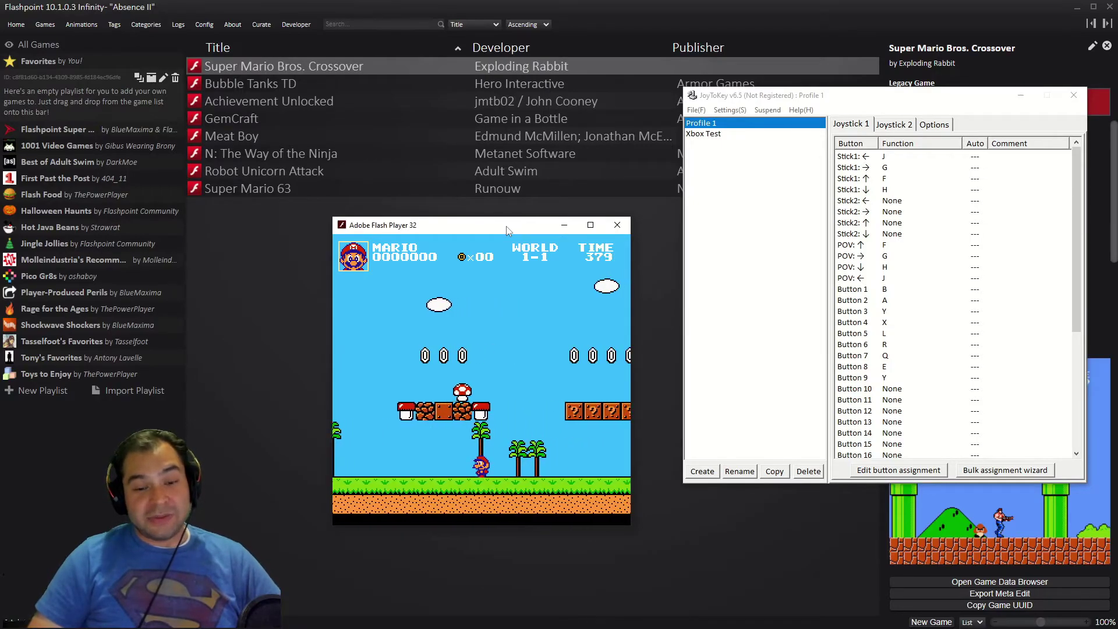
key("a")
key("g")
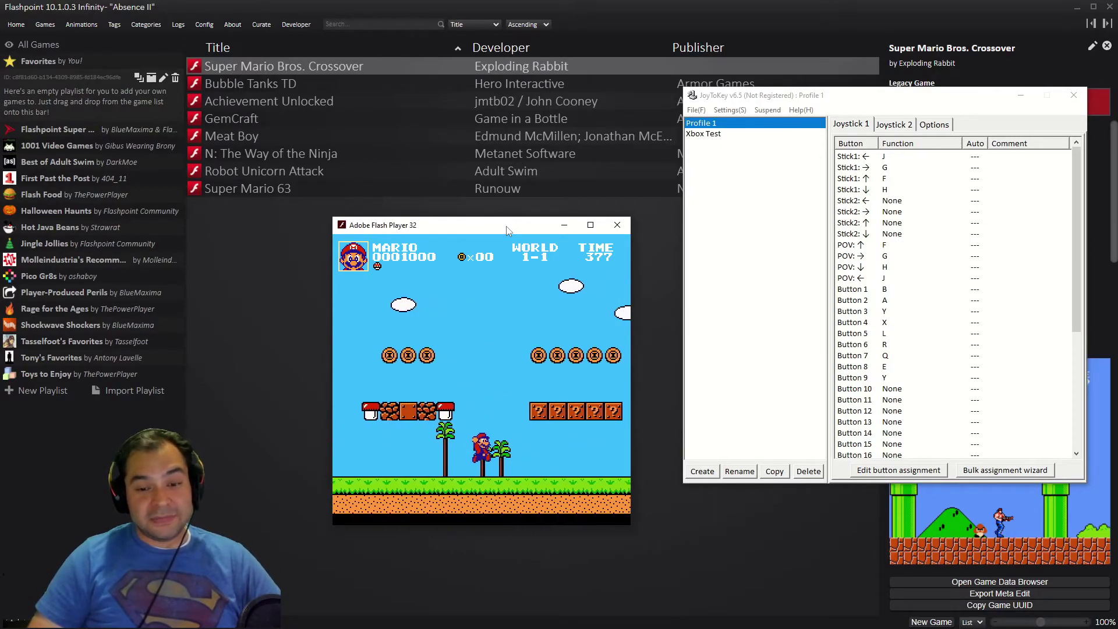
- Jump Mario onto the row of five question blocks and collect the coins floating above it
key("a")
key("g")
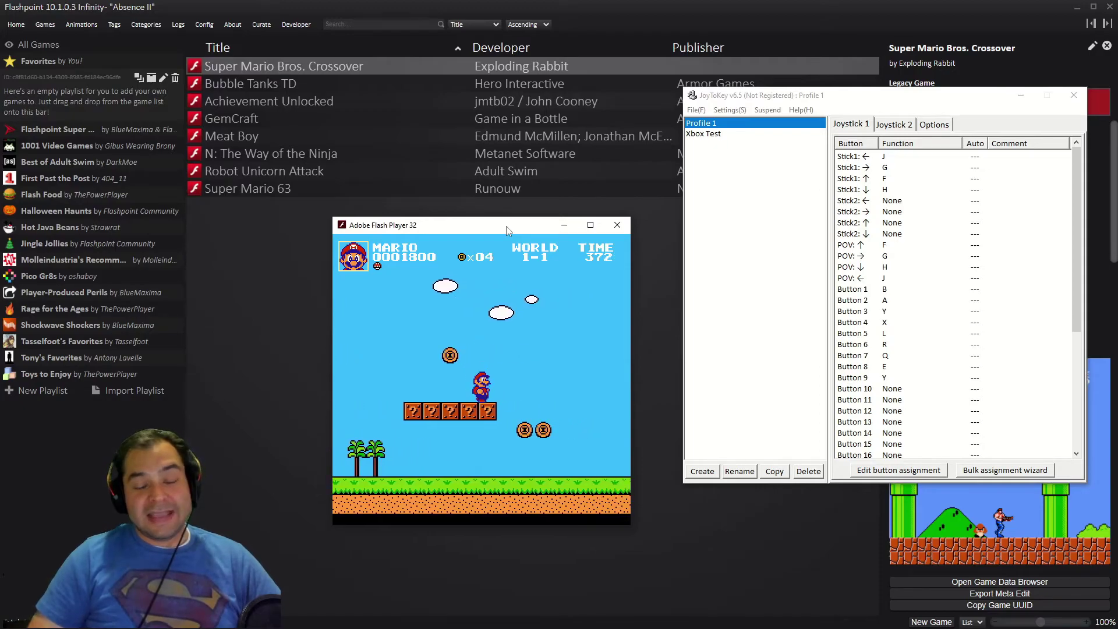
key("j")
key("a")
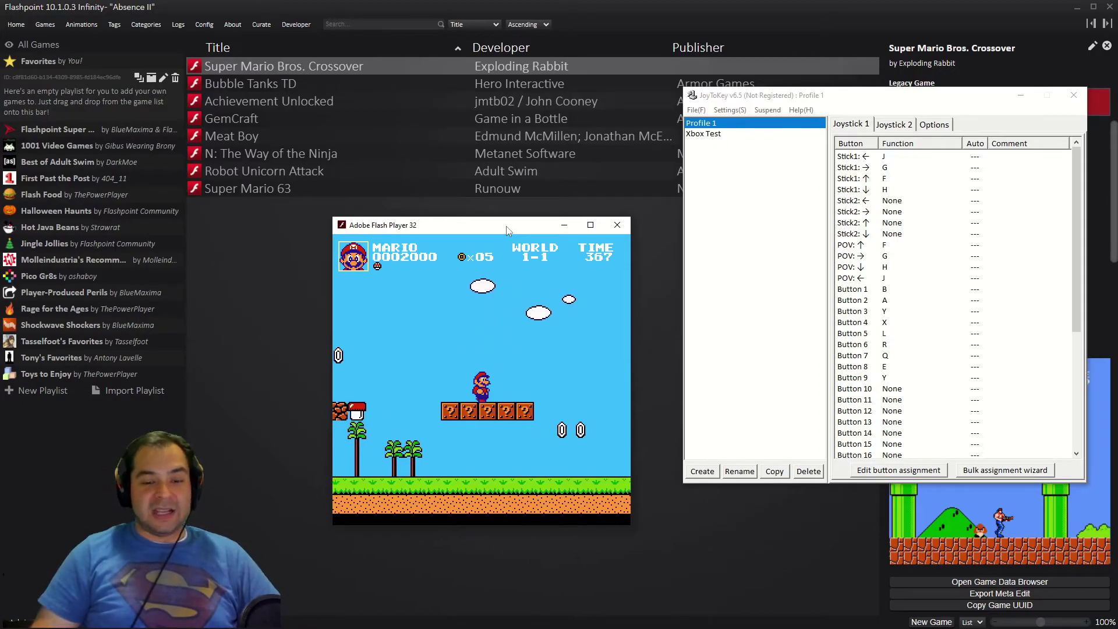